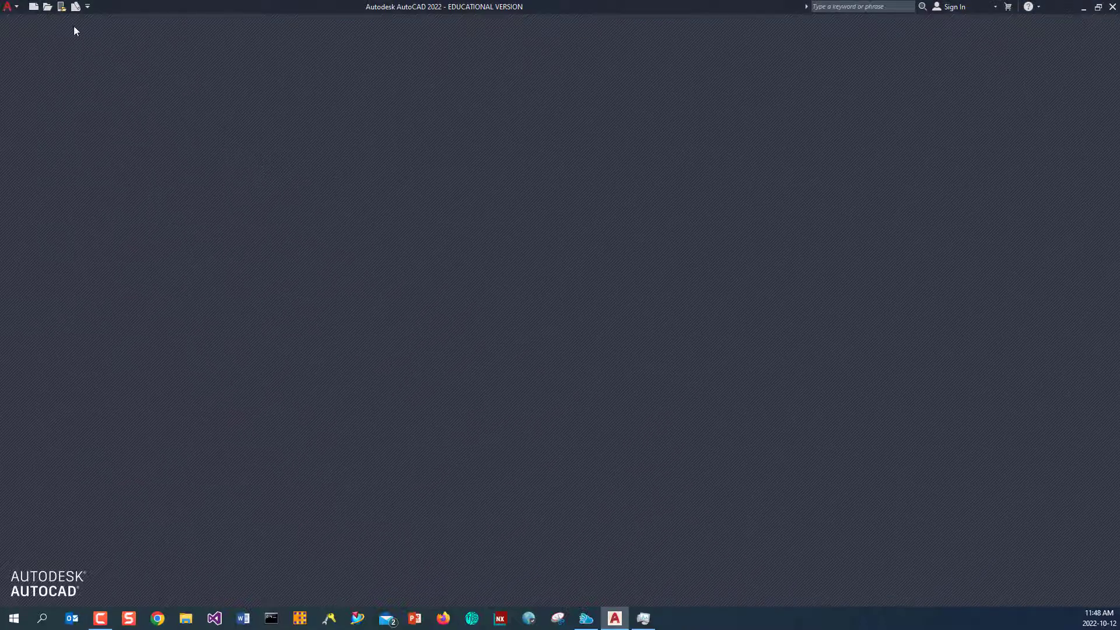
Create a new drawing from the Manufacturing Metric.dwt template in the SheetSets folder and switch to model space.
left_click(33, 7)
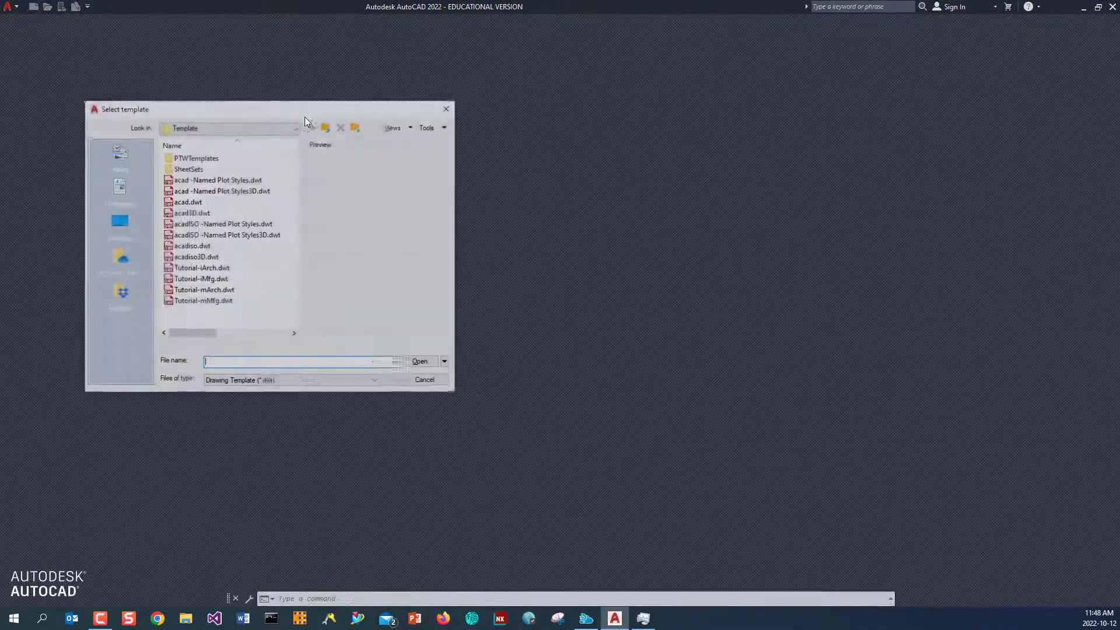
double_click(188, 169)
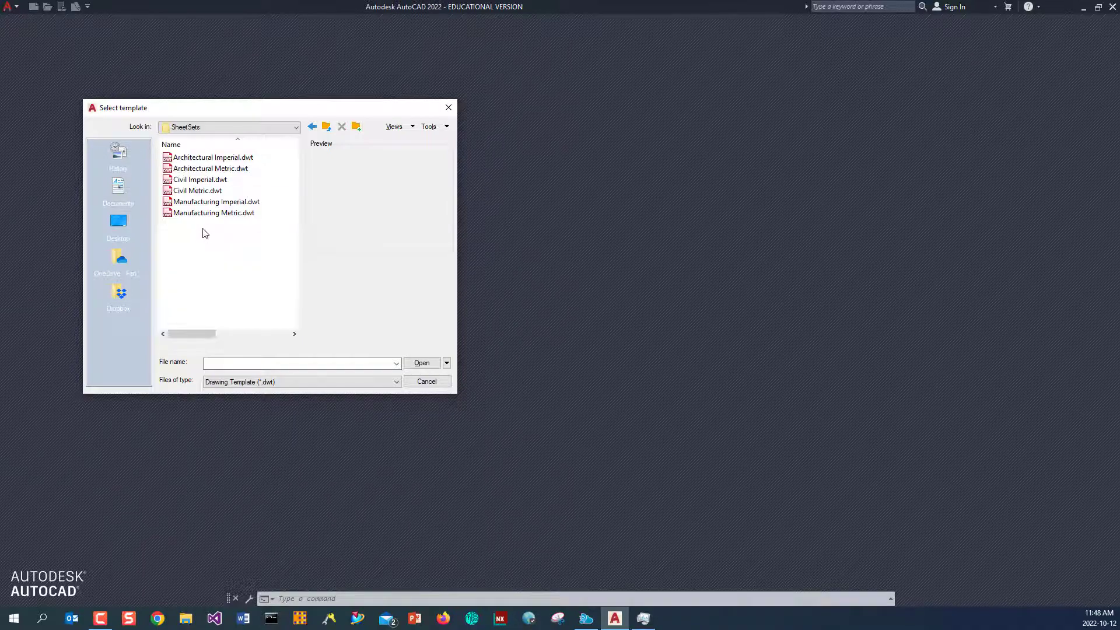
left_click(205, 213)
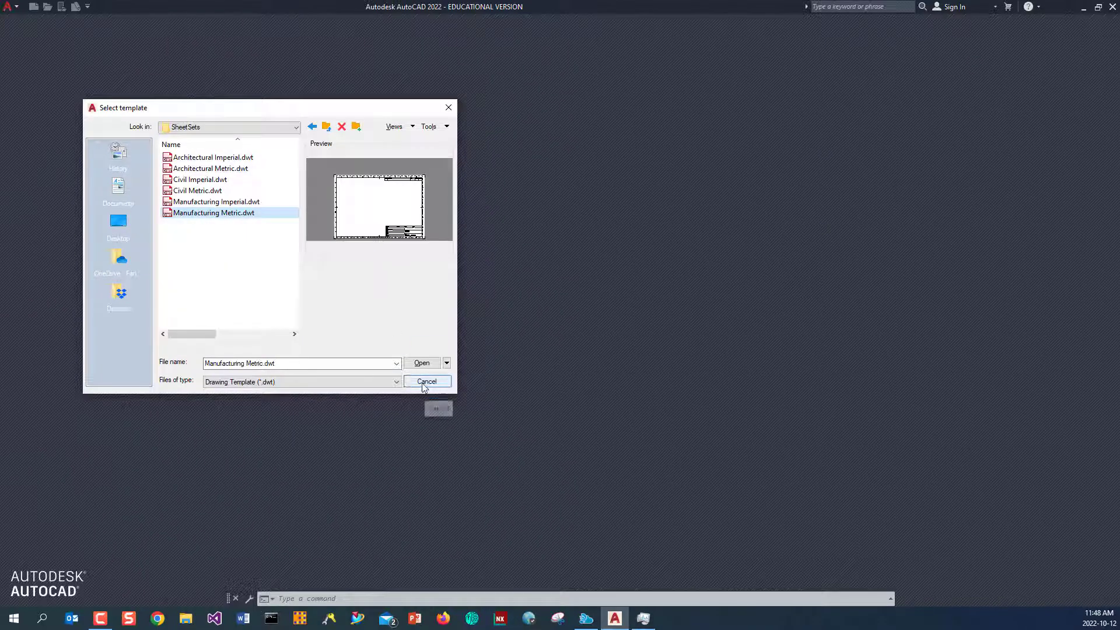
left_click(419, 362)
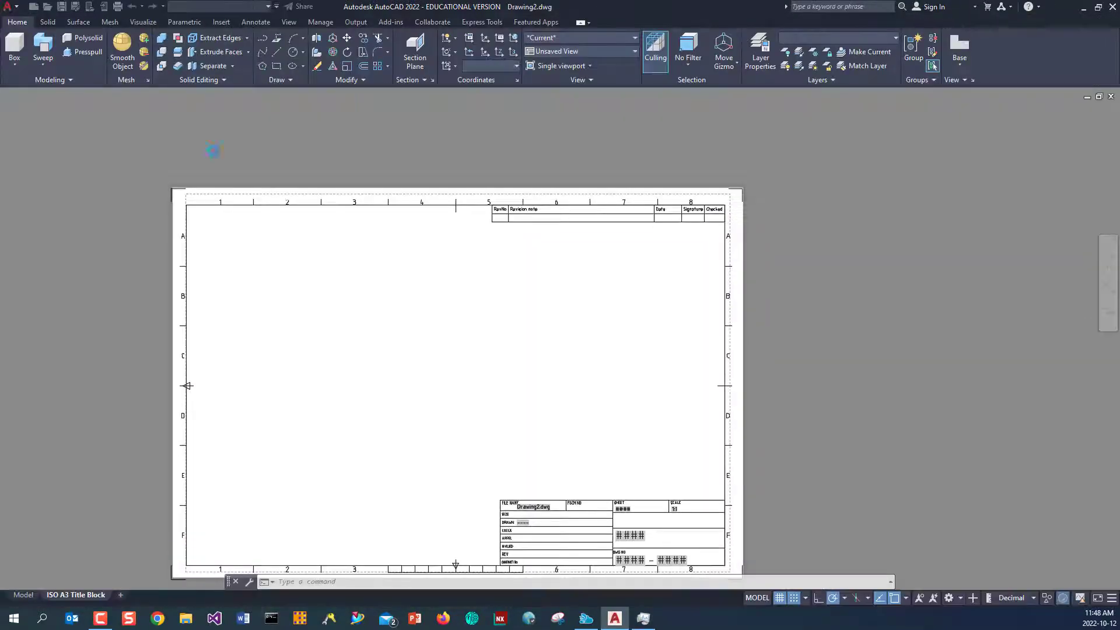
left_click(26, 595)
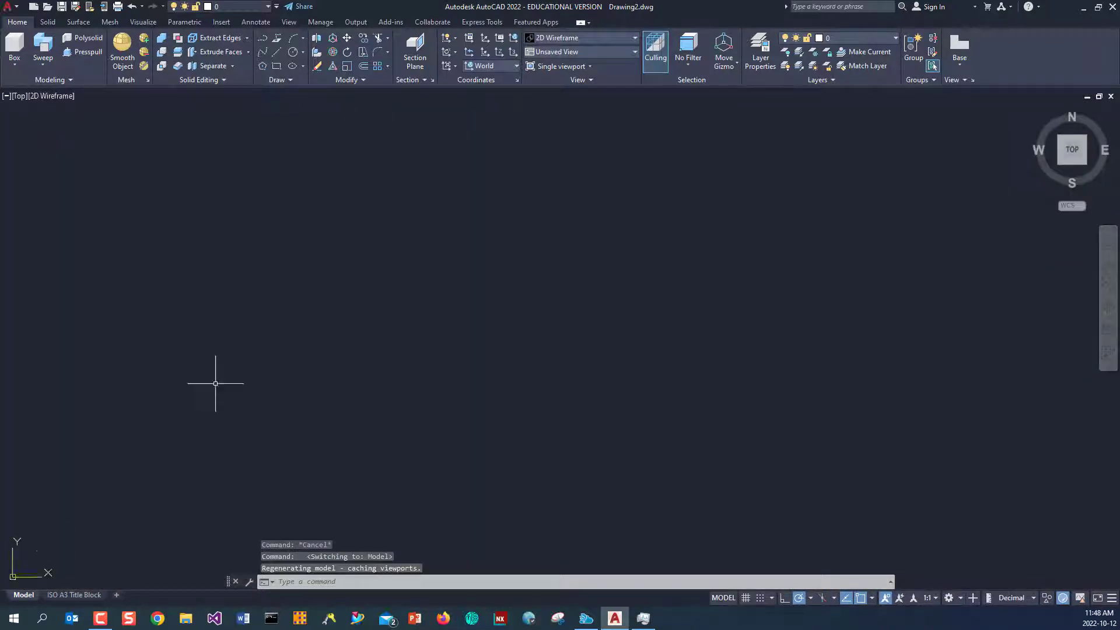
Save the drawing as Lab06_3_thread.dwg in the Documents subfolder AST, 018_AST_2022Fall, CADD-1083-2022Fall.
left_click(62, 7)
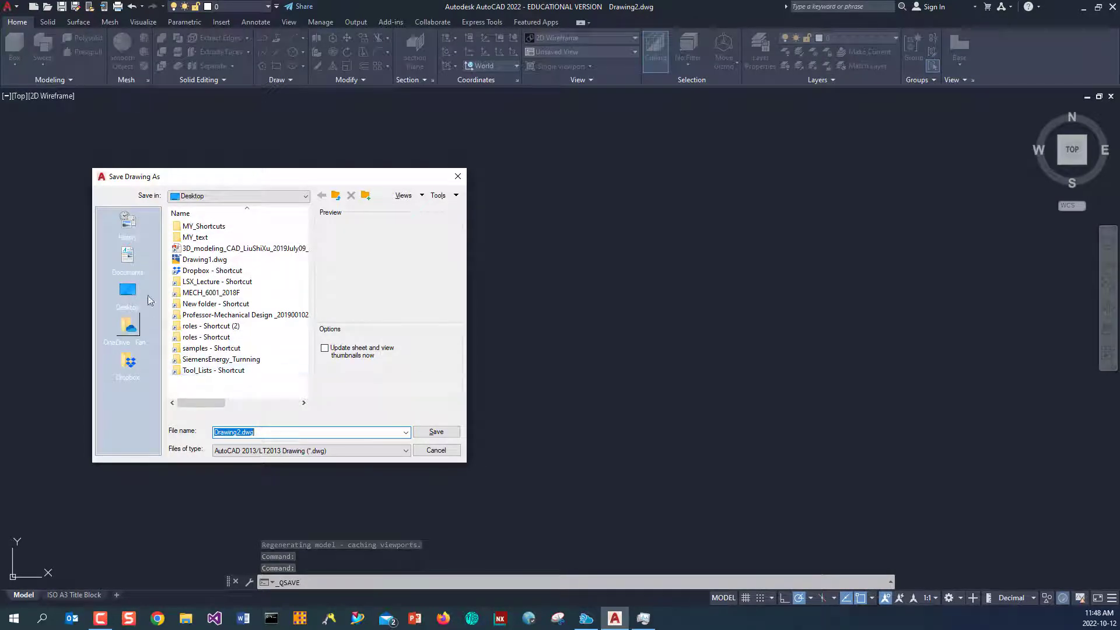
left_click(127, 257)
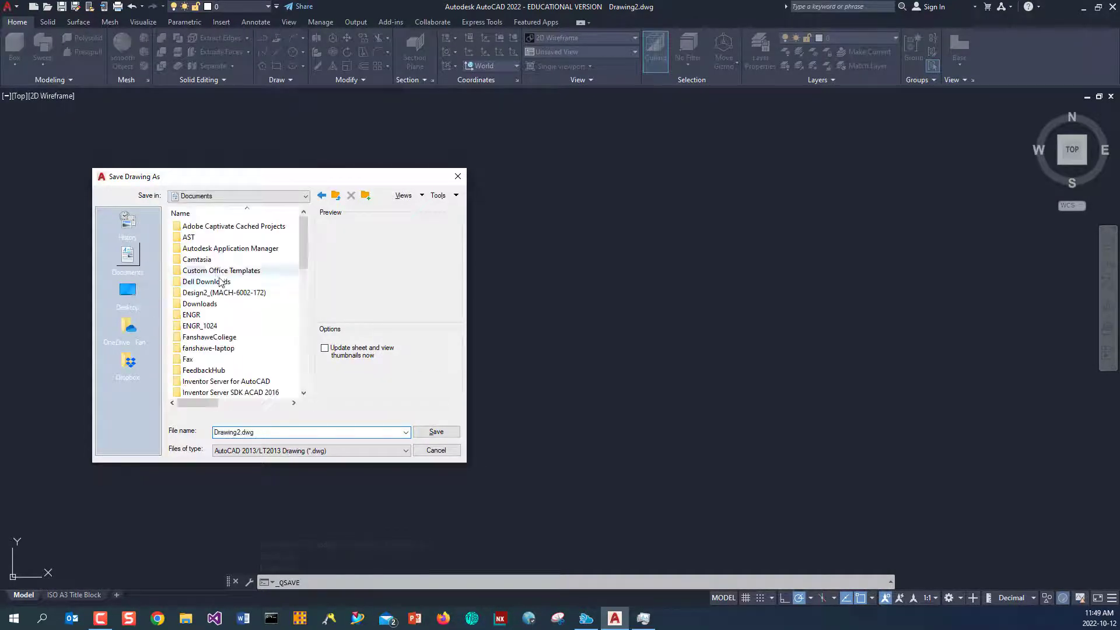
double_click(207, 238)
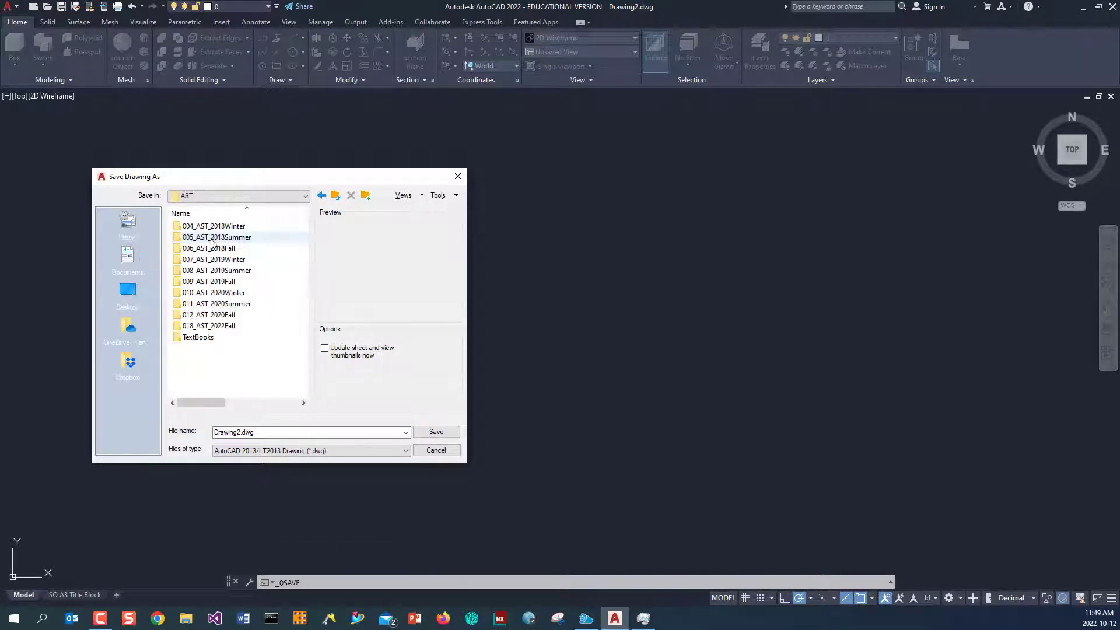
double_click(209, 325)
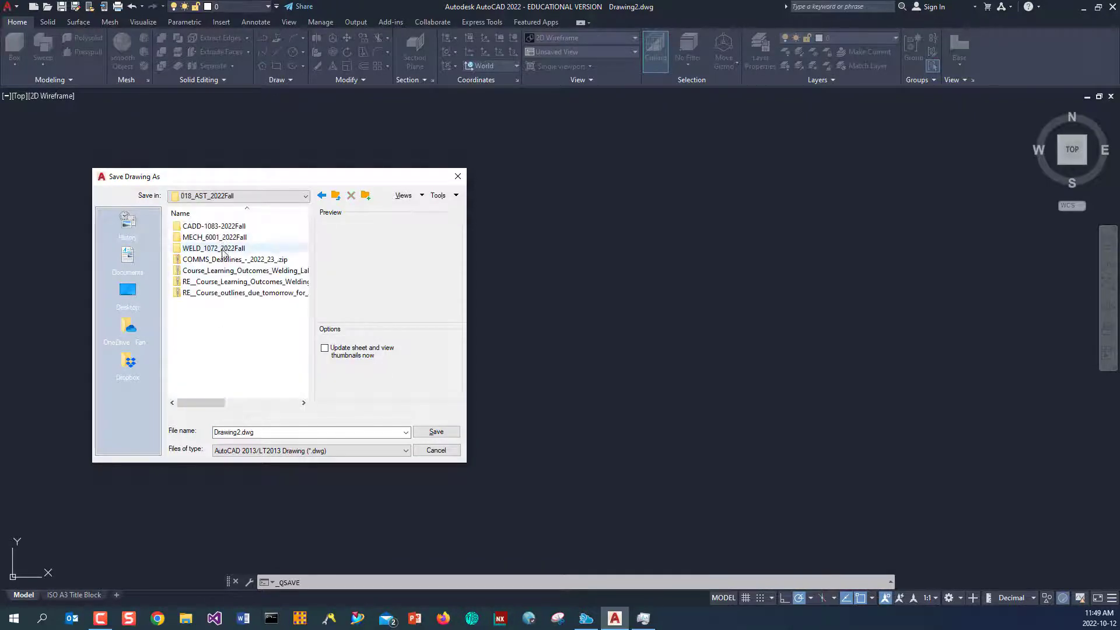
double_click(227, 227)
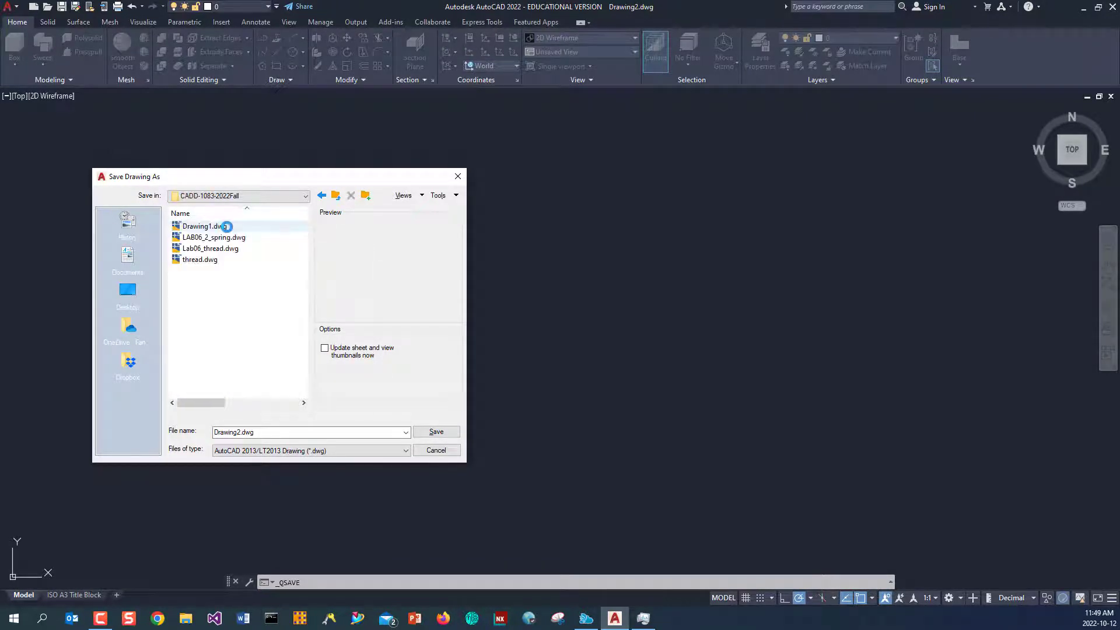
double_click(239, 431)
left_click(239, 432)
left_click_drag(239, 432, 181, 431)
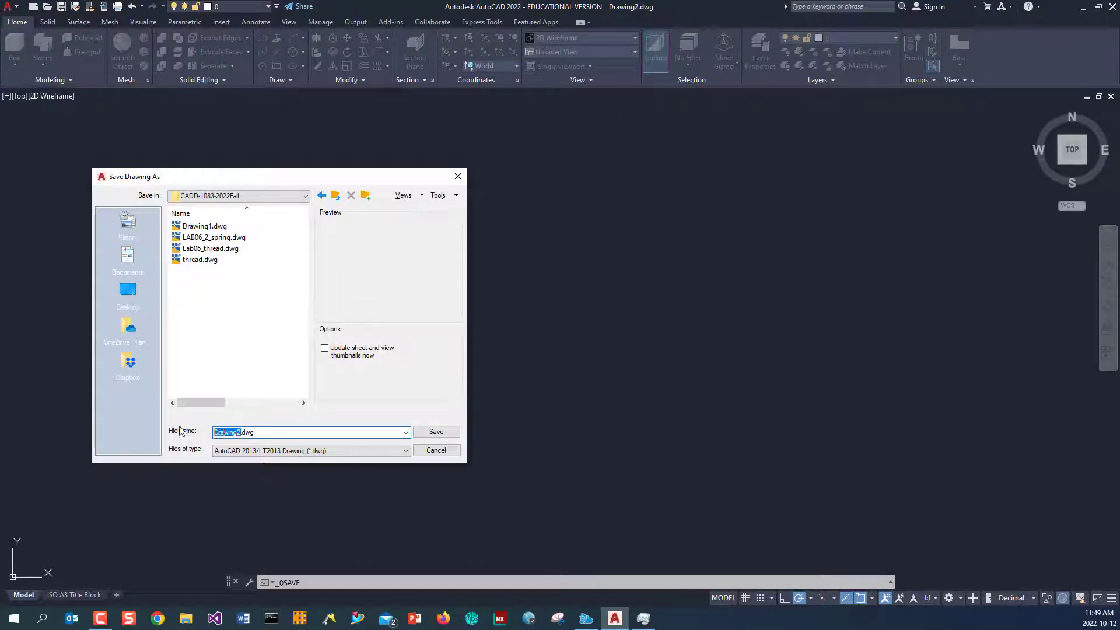
type("Lab06_")
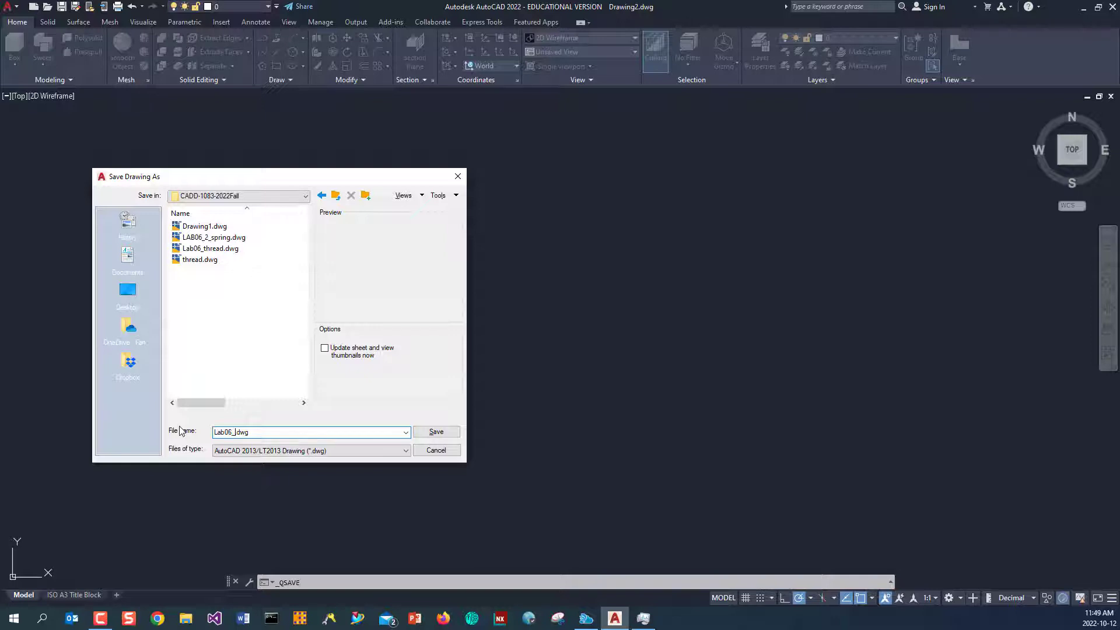
type("3_thread")
key("Return")
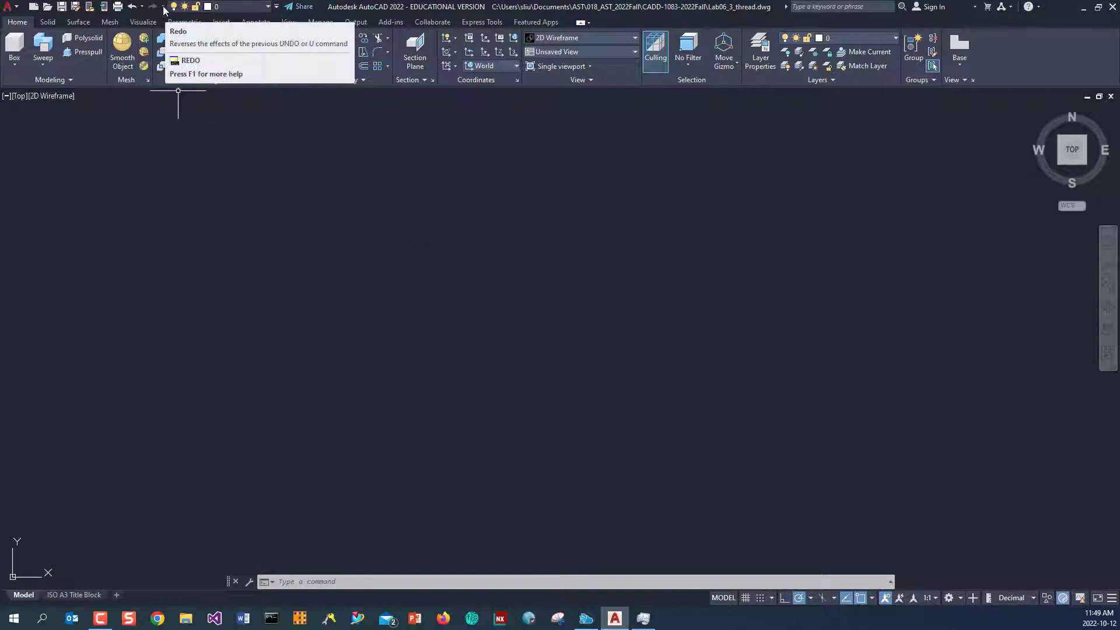
Switch the workspace to Drafting & Annotation and turn on the grid display.
left_click(276, 6)
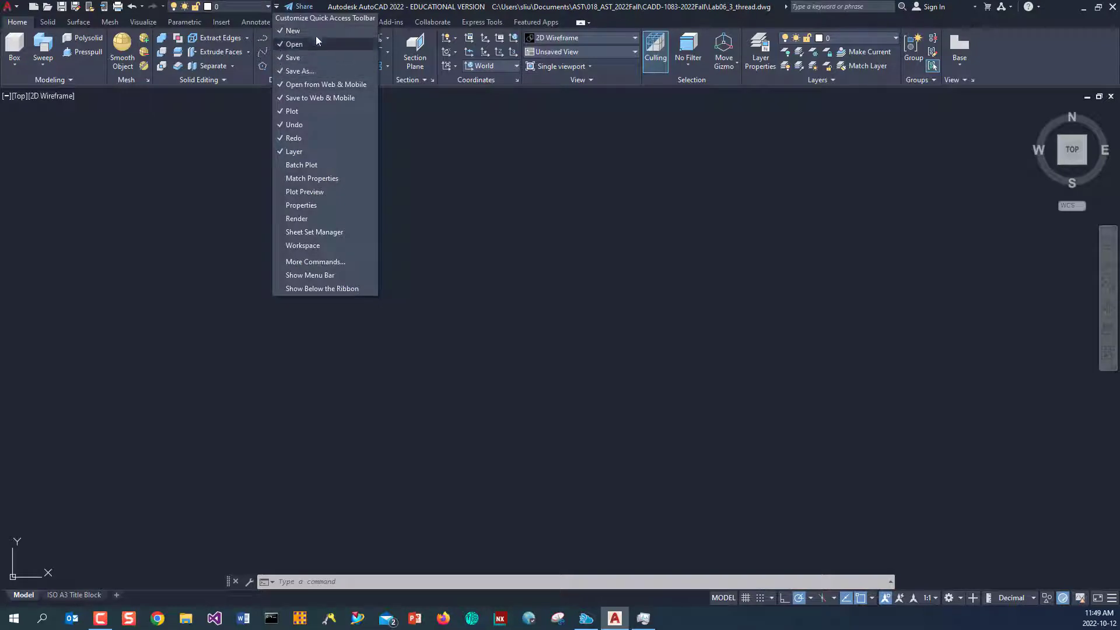
left_click(307, 276)
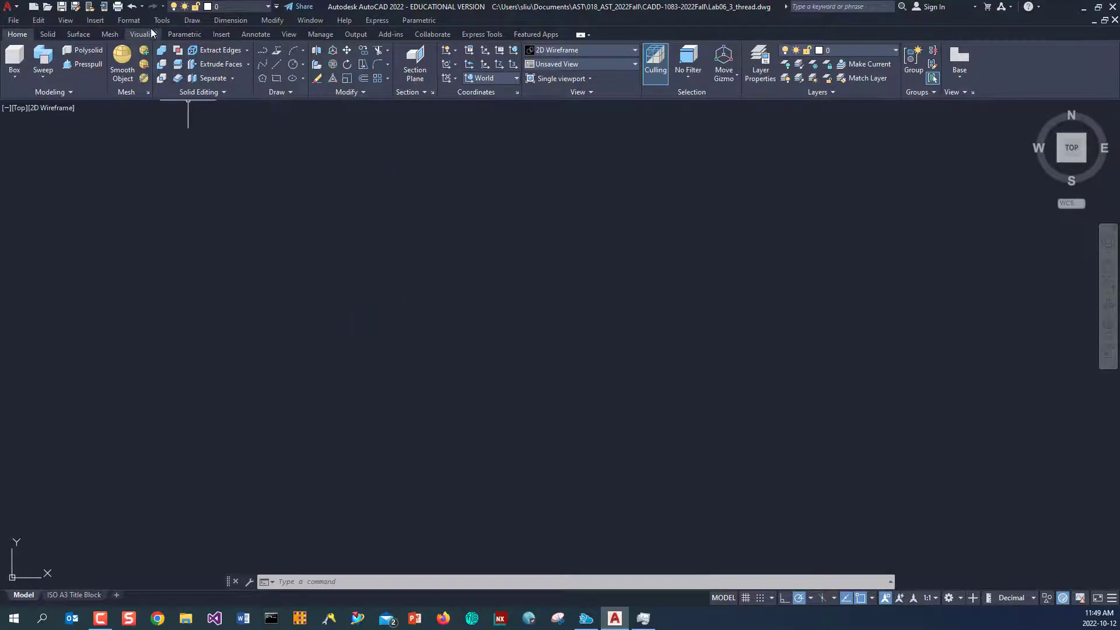
left_click(161, 20)
mouse_move(198, 35)
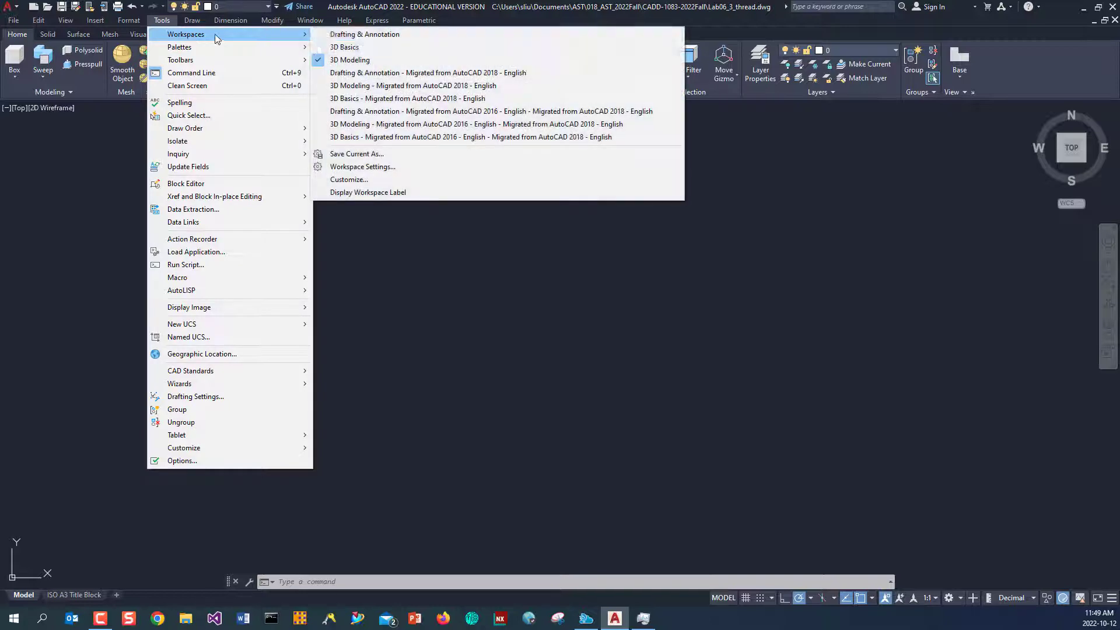
left_click(357, 35)
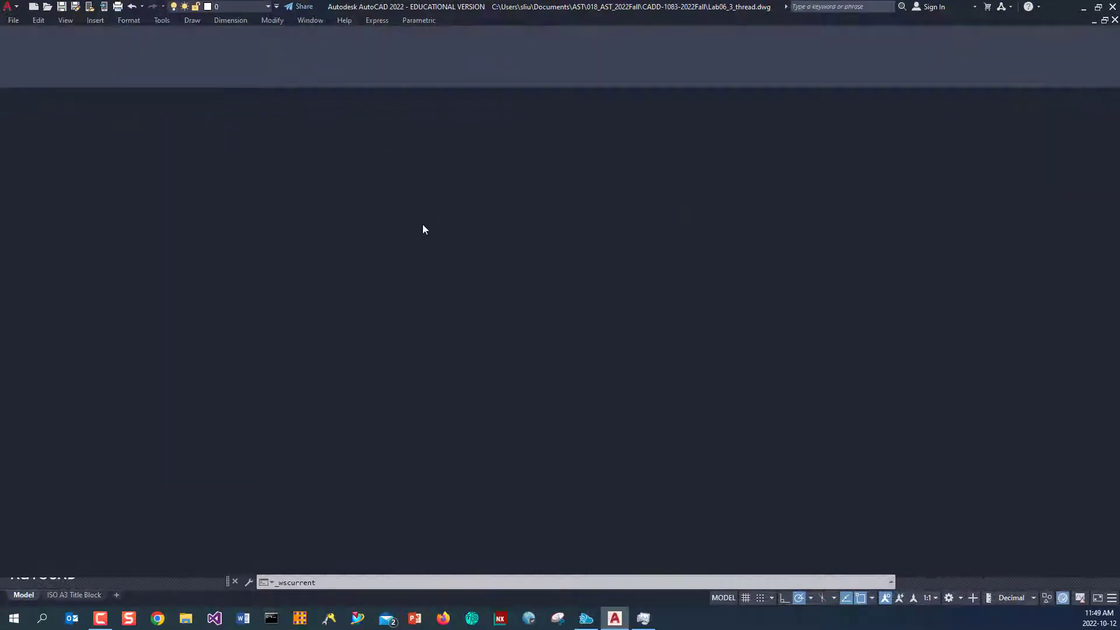
left_click(746, 600)
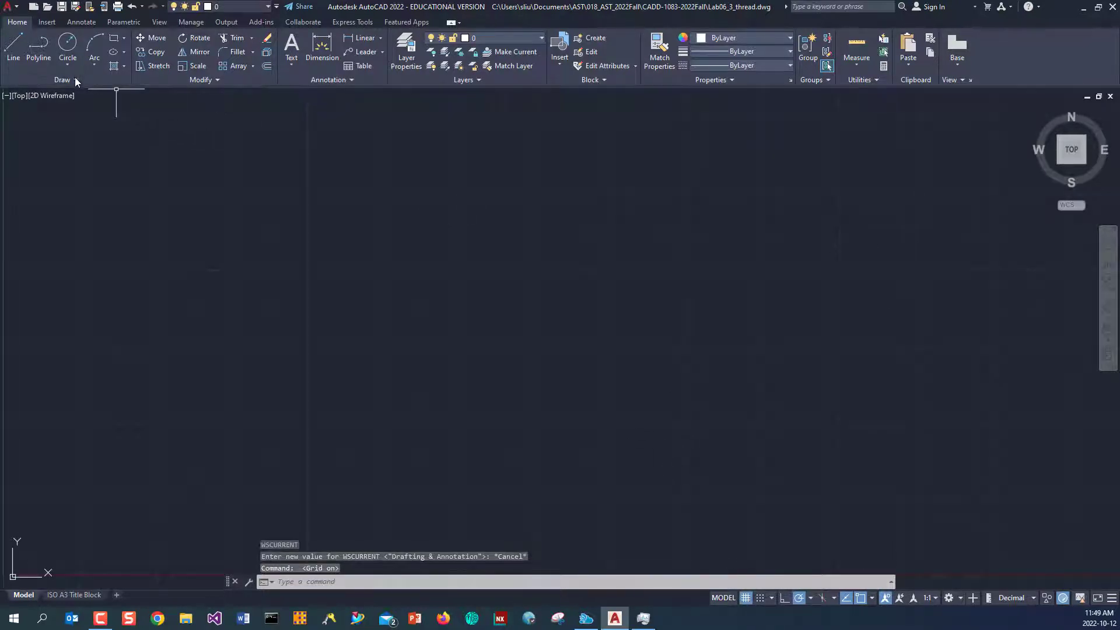
Begin a helix in the SW isometric view, centred at 0,0 with a base radius and top radius of 10.
left_click(1034, 111)
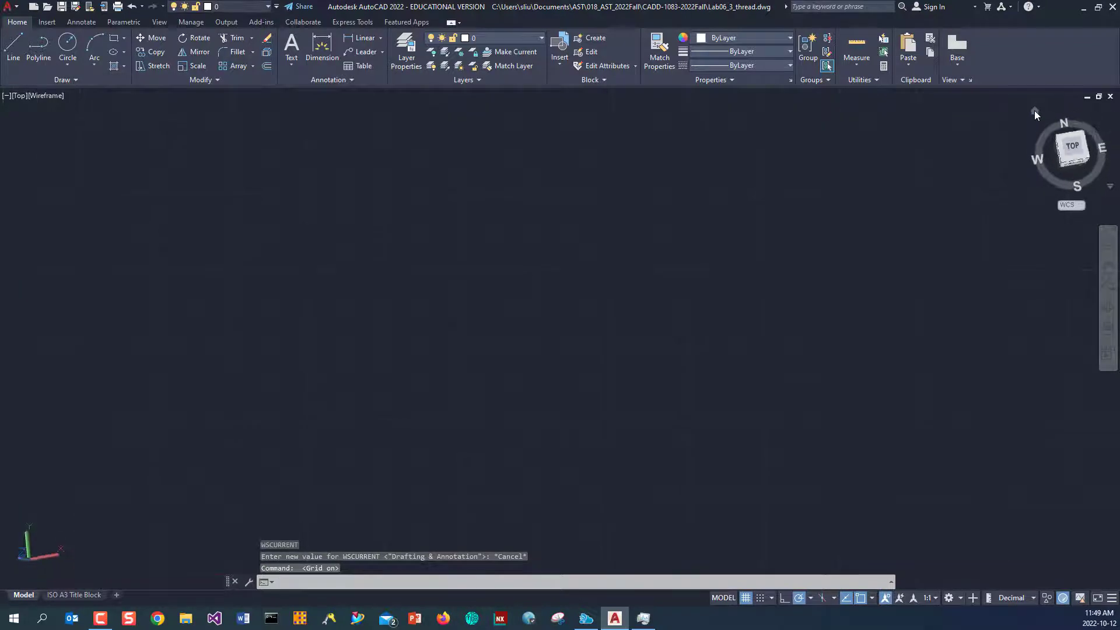
left_click(76, 82)
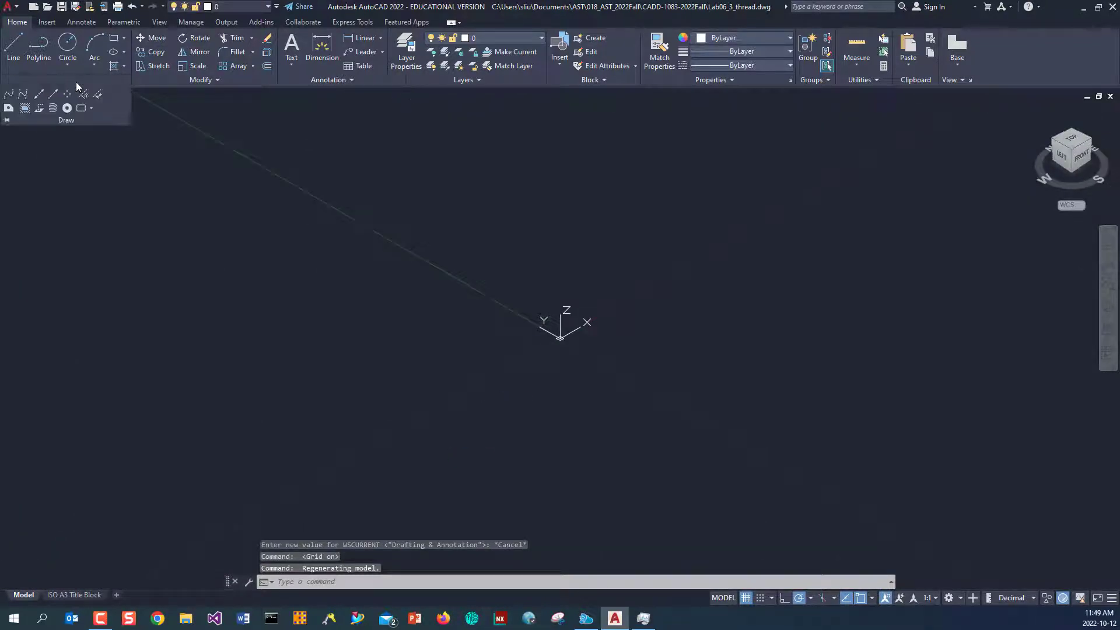
left_click(51, 109)
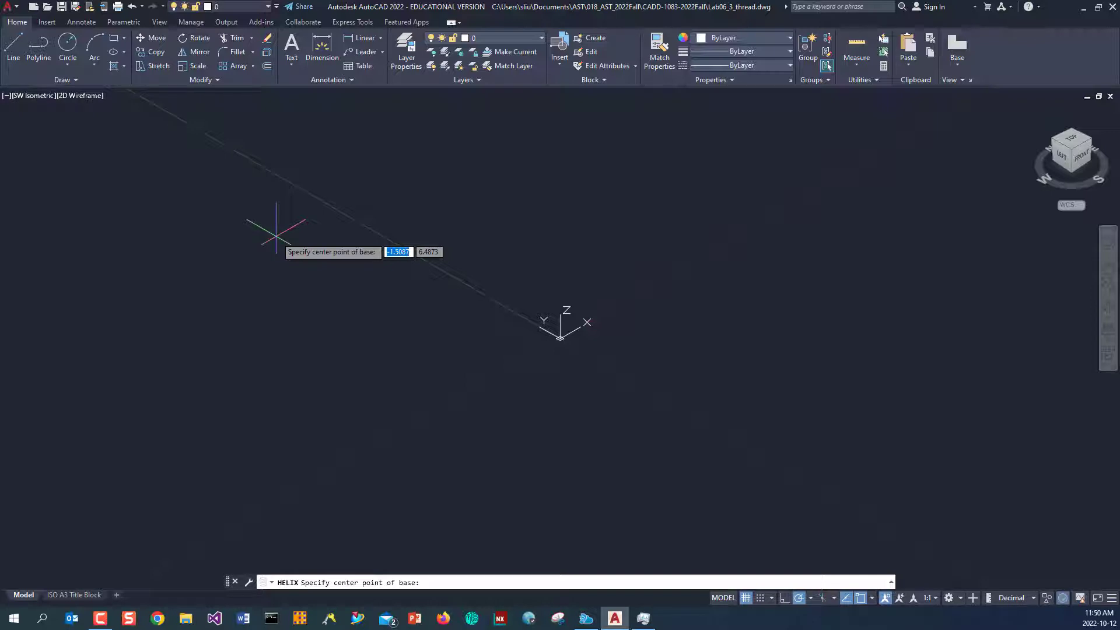
type("0")
key("Tab")
type("0")
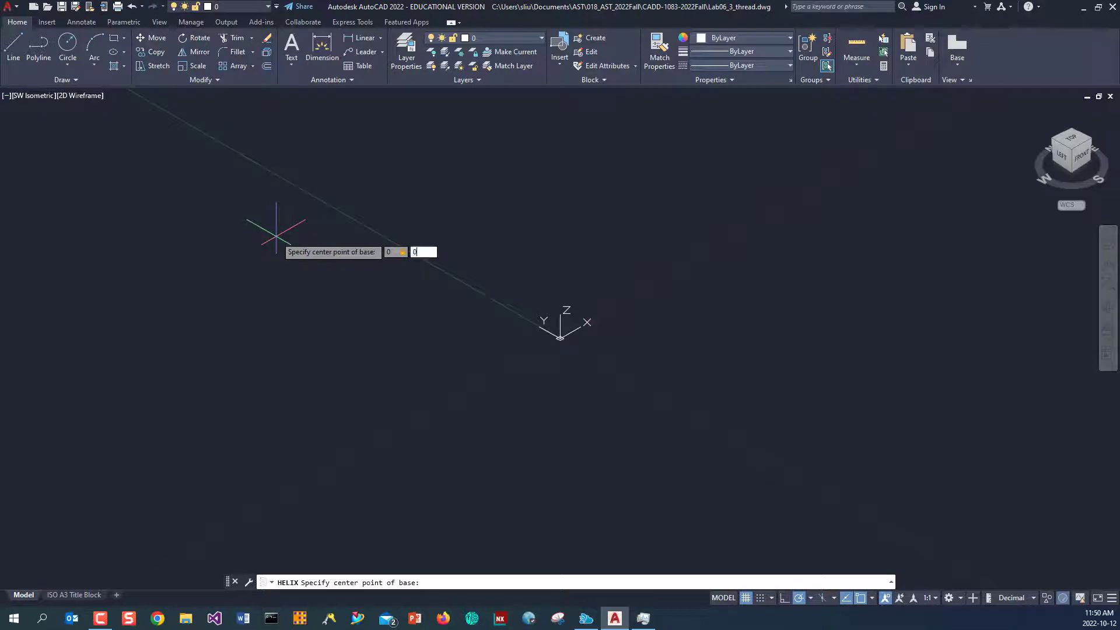
key("Return")
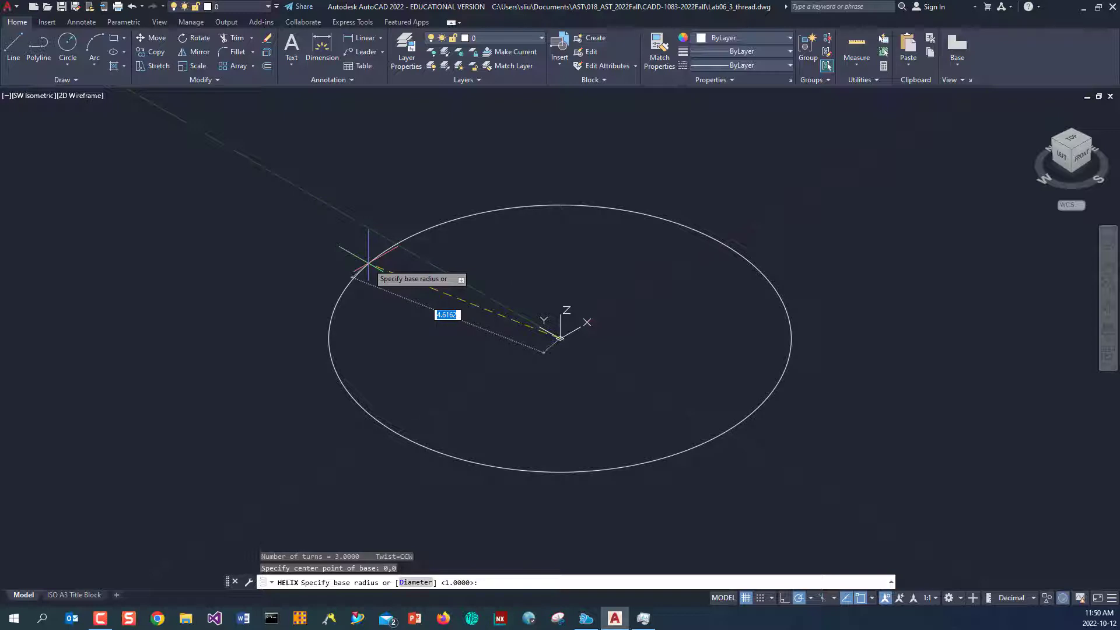
type("10")
key("Return")
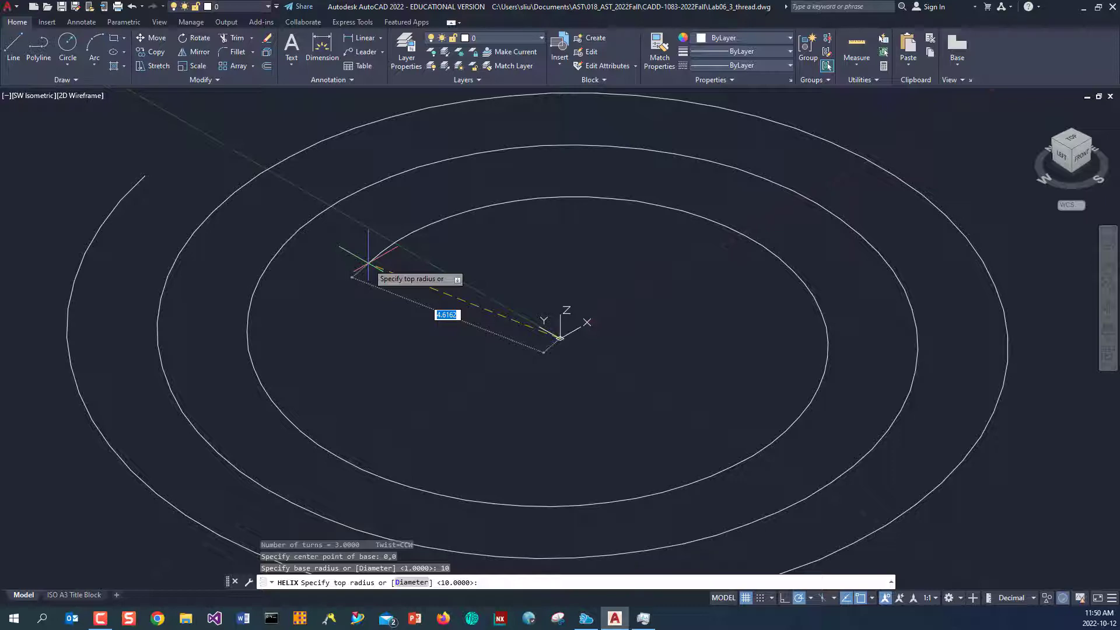
type("10")
key("Return")
Give the helix 10 turns and a height of 10, and save the drawing.
scroll(470, 408, "down", 4)
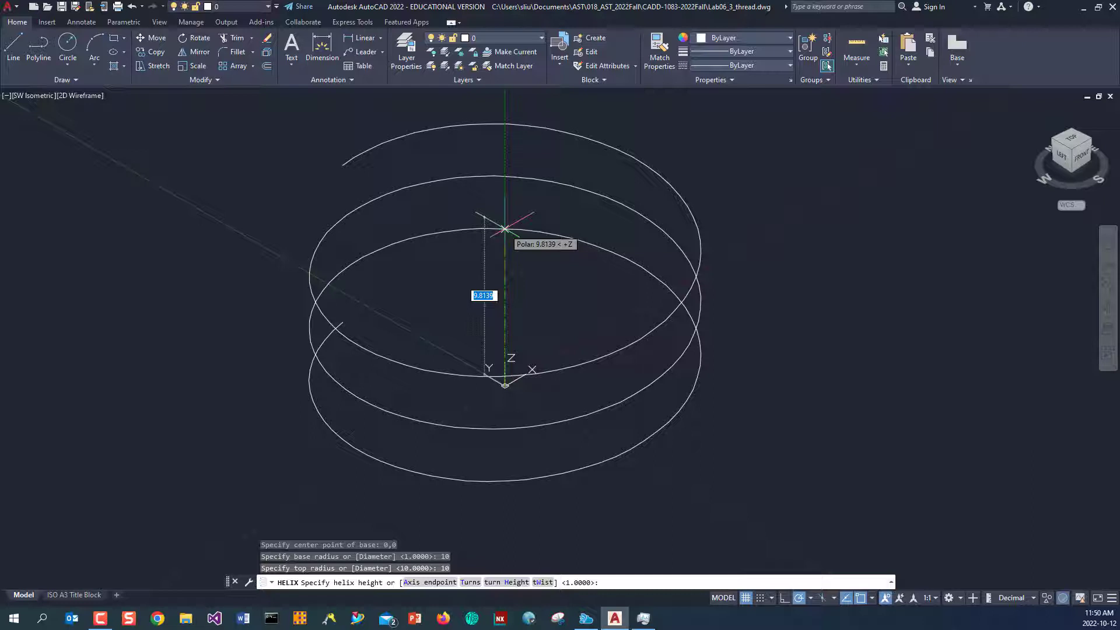
type("t")
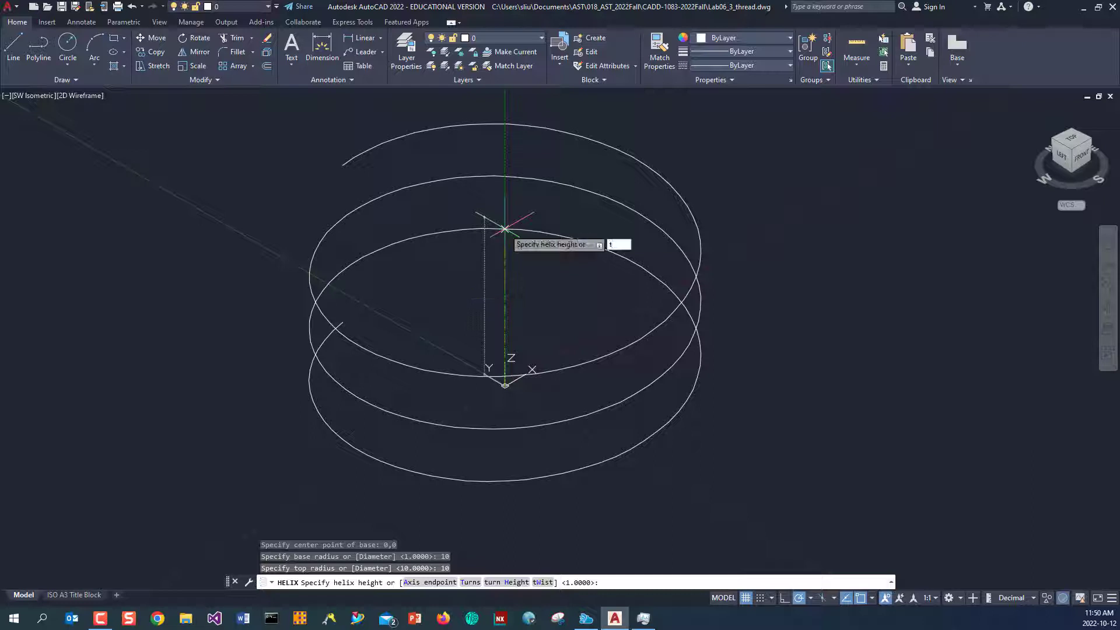
key("Return")
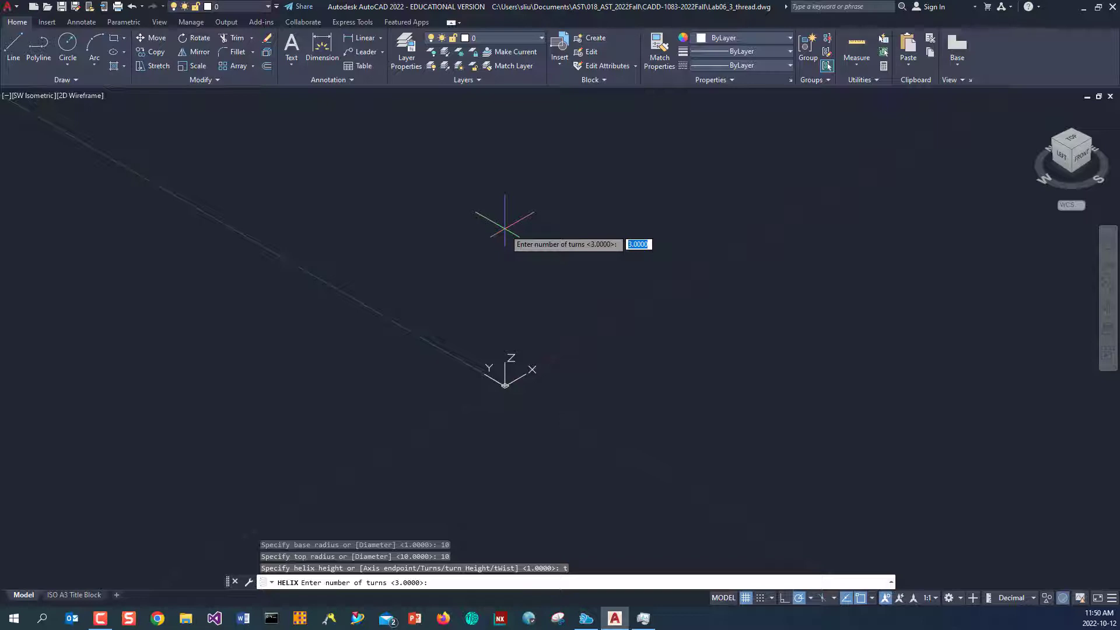
type("10")
key("Return")
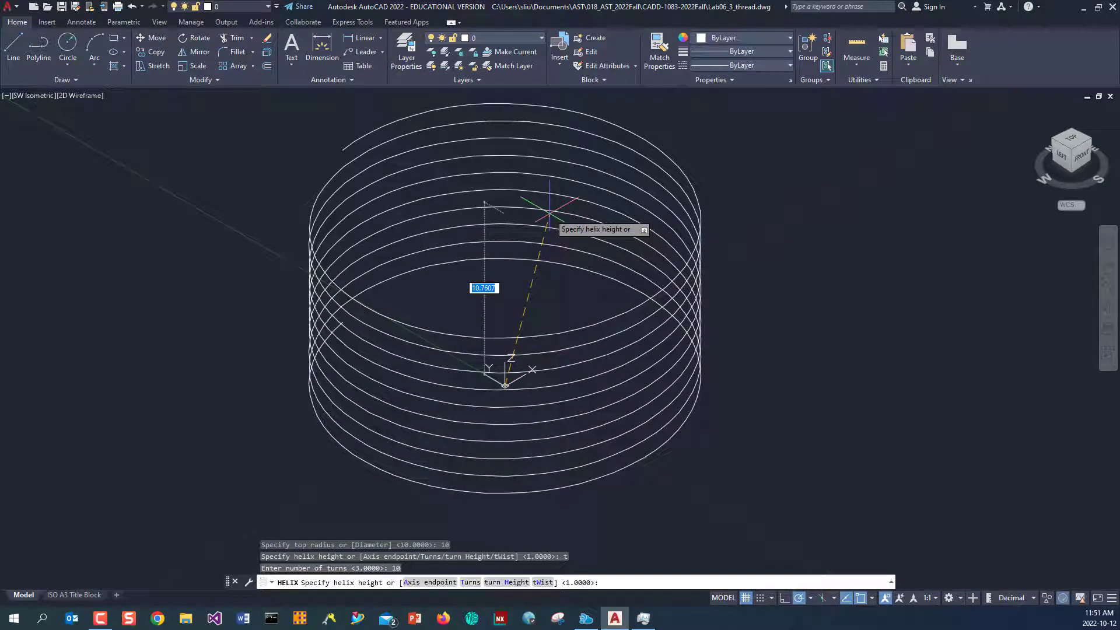
type("10")
key("Return")
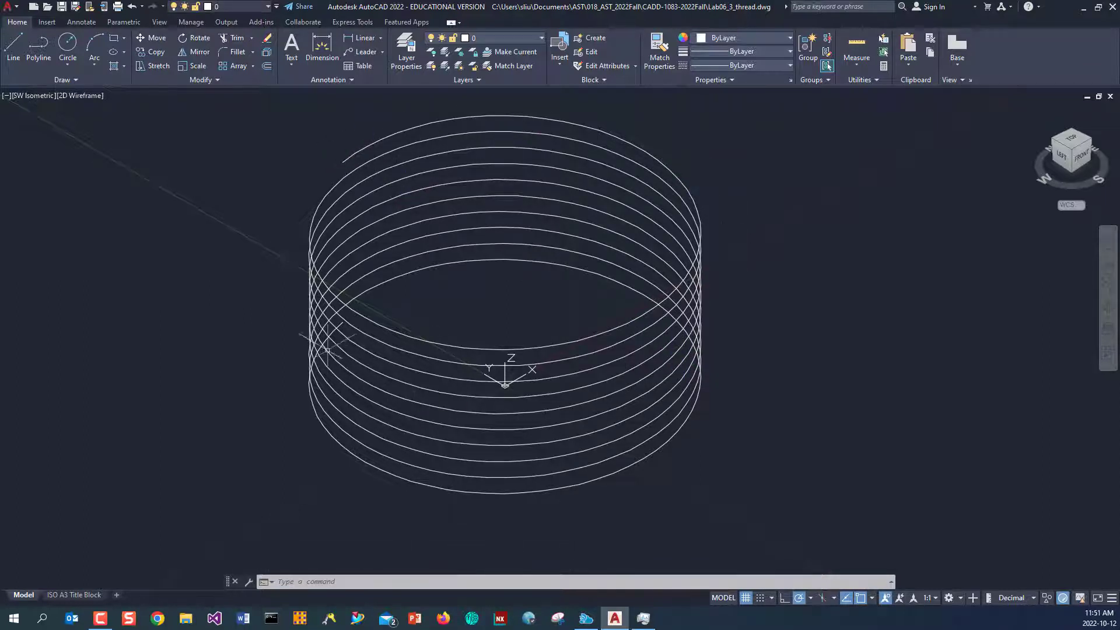
left_click(62, 9)
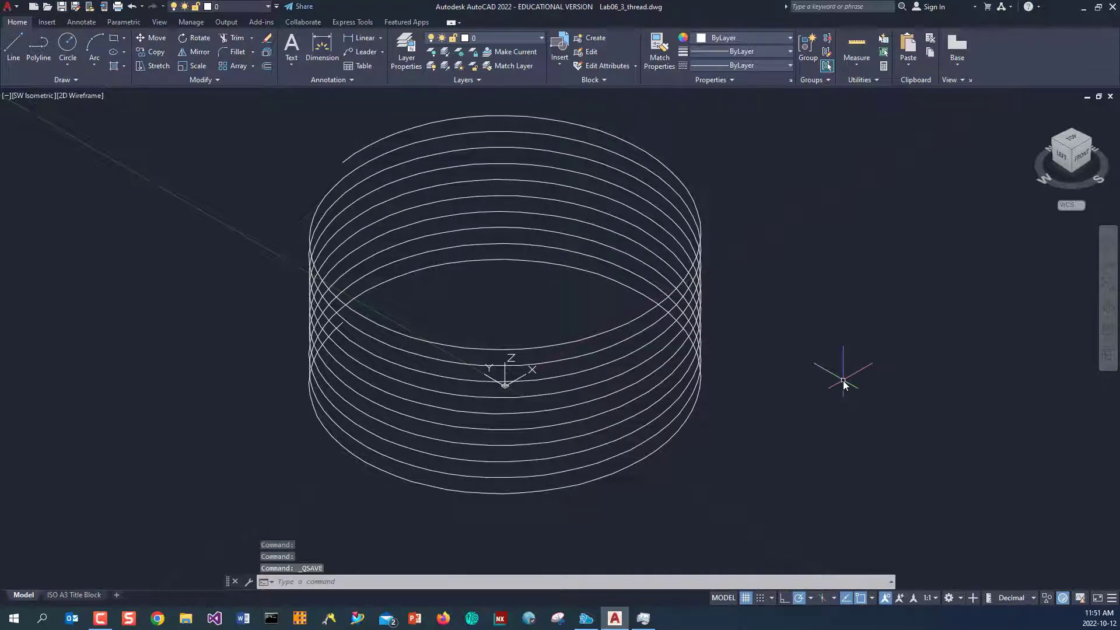
Begin a three-sided polygon defined by its edge, with the first edge endpoint snapped at 20,0 beside the helix.
left_click(124, 38)
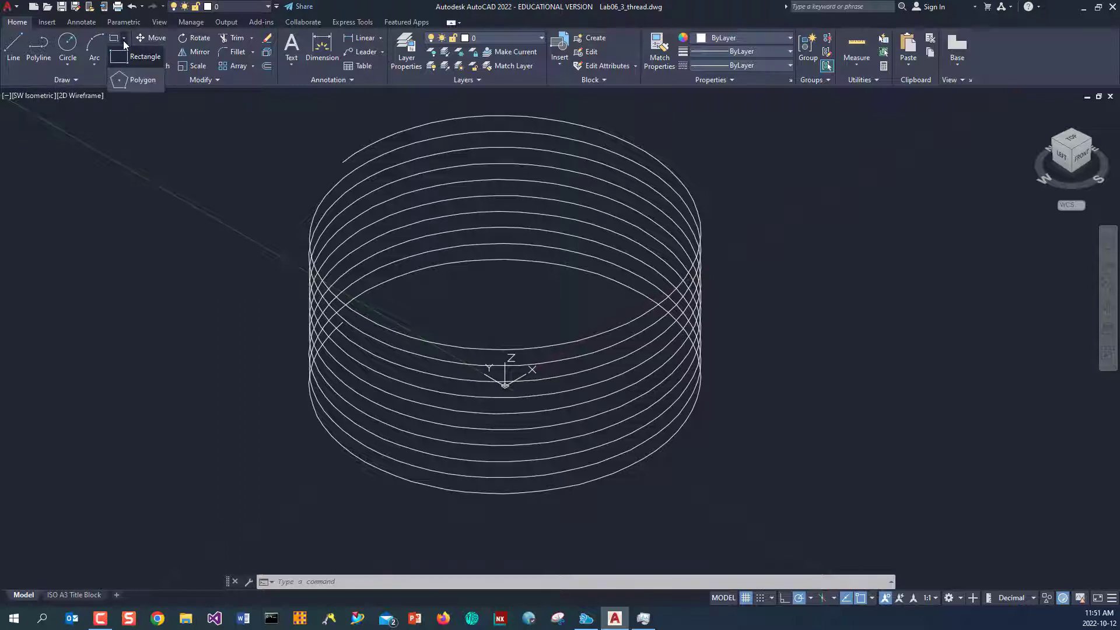
left_click(142, 80)
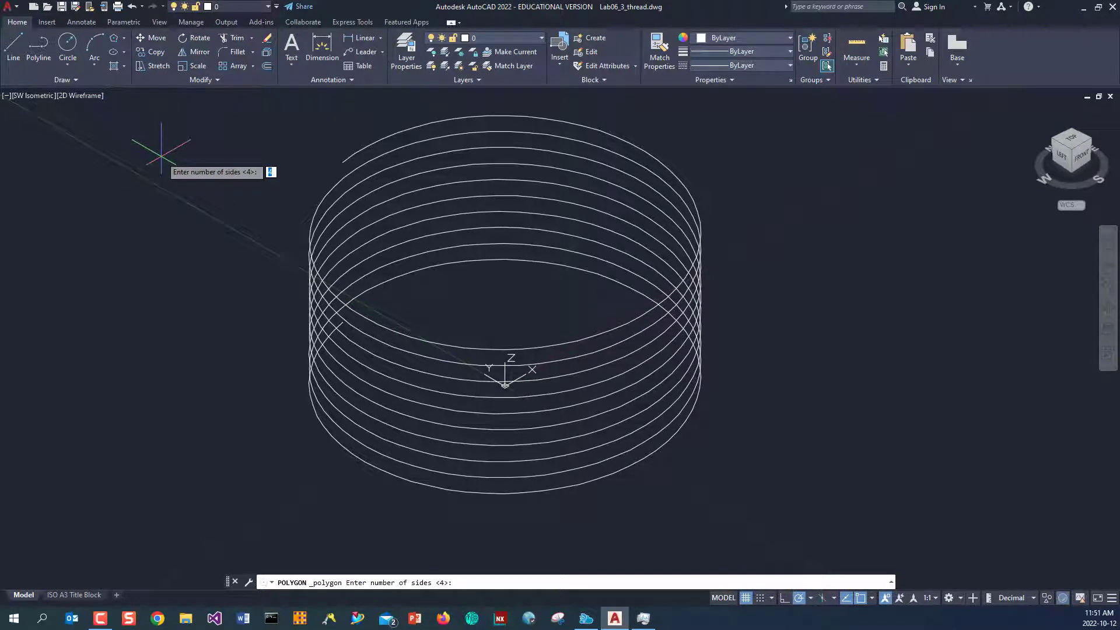
type("3")
key("Return")
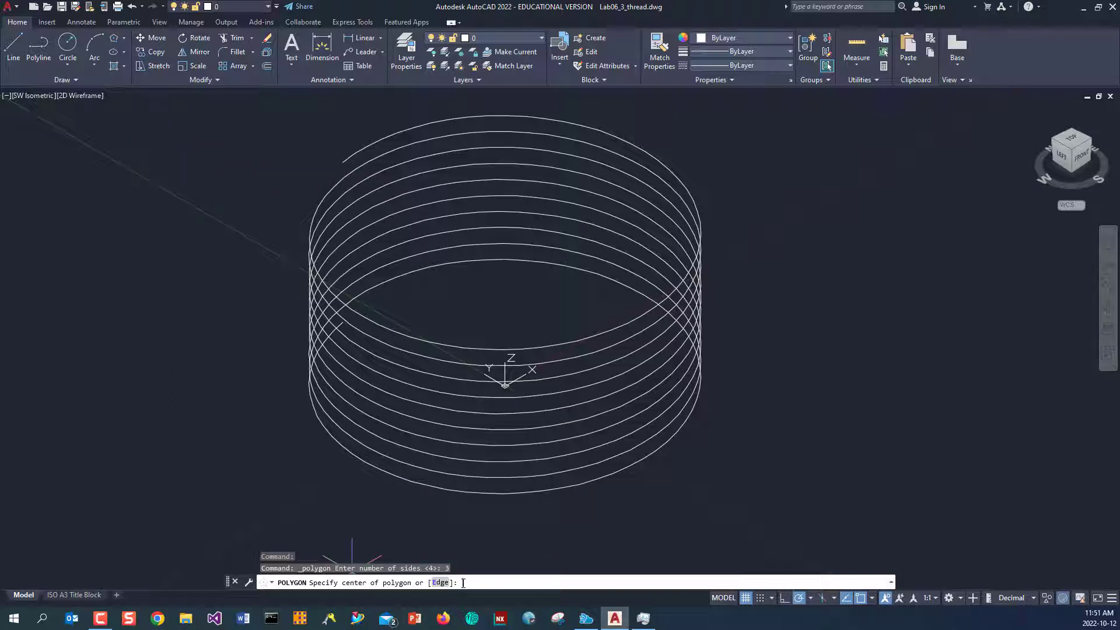
type("e")
key("Return")
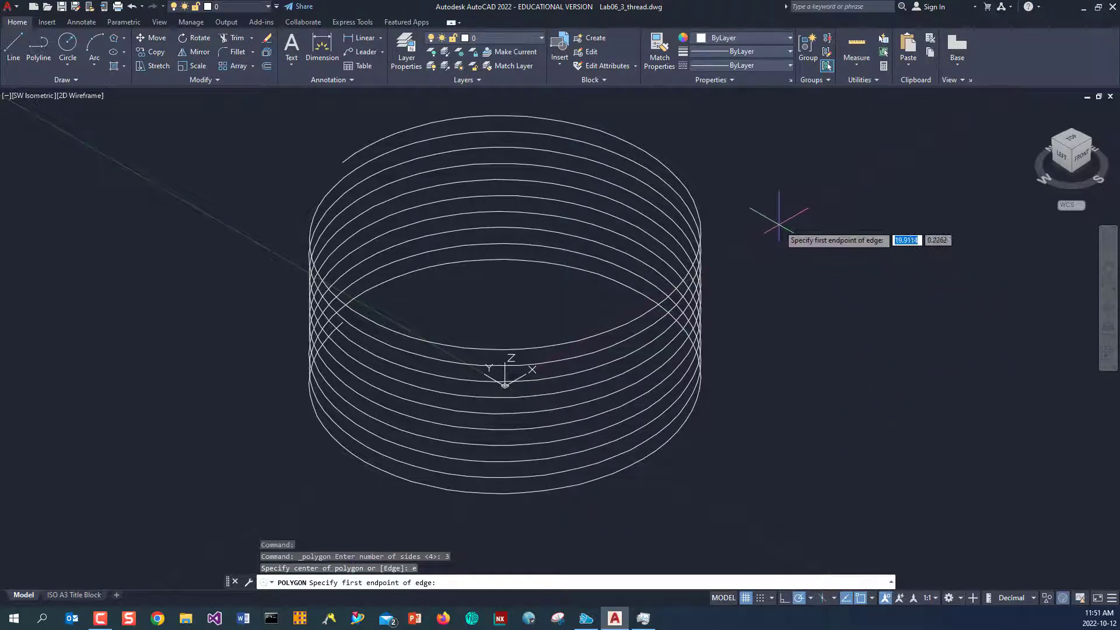
left_click(760, 598)
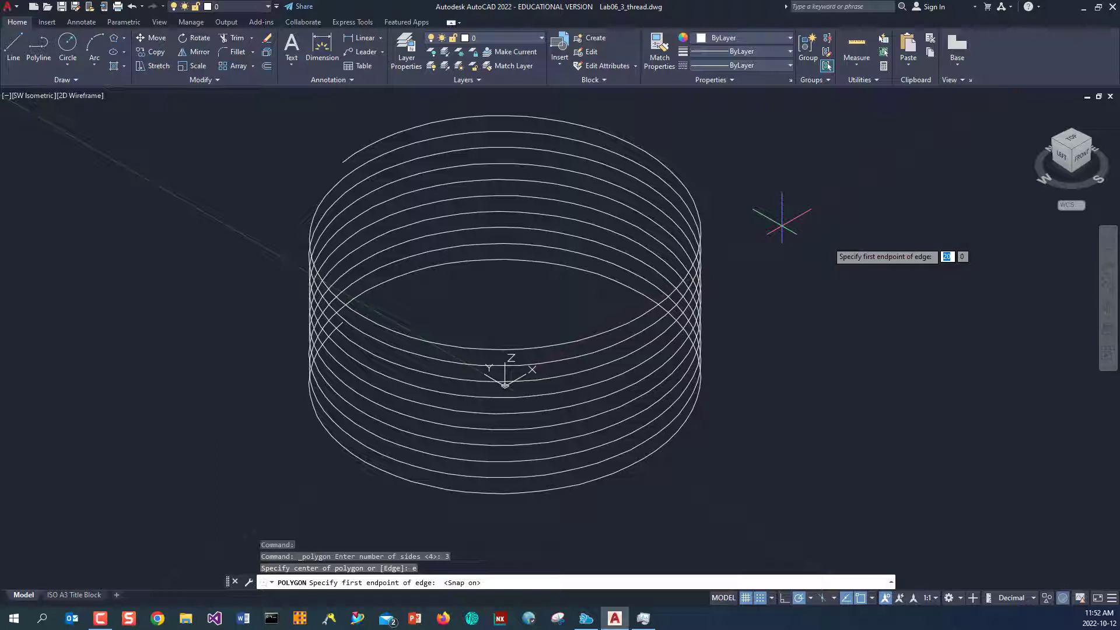
left_click(782, 224)
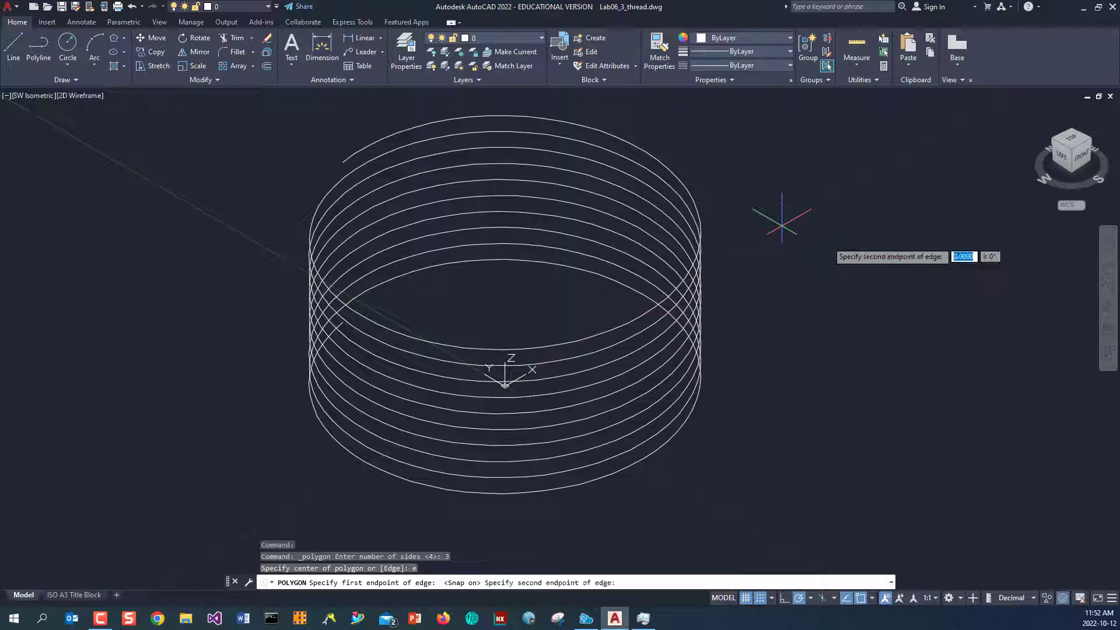
Turn snap off and complete the triangle with an edge length of 0.85 at an angle of 150 degrees.
left_click(761, 599)
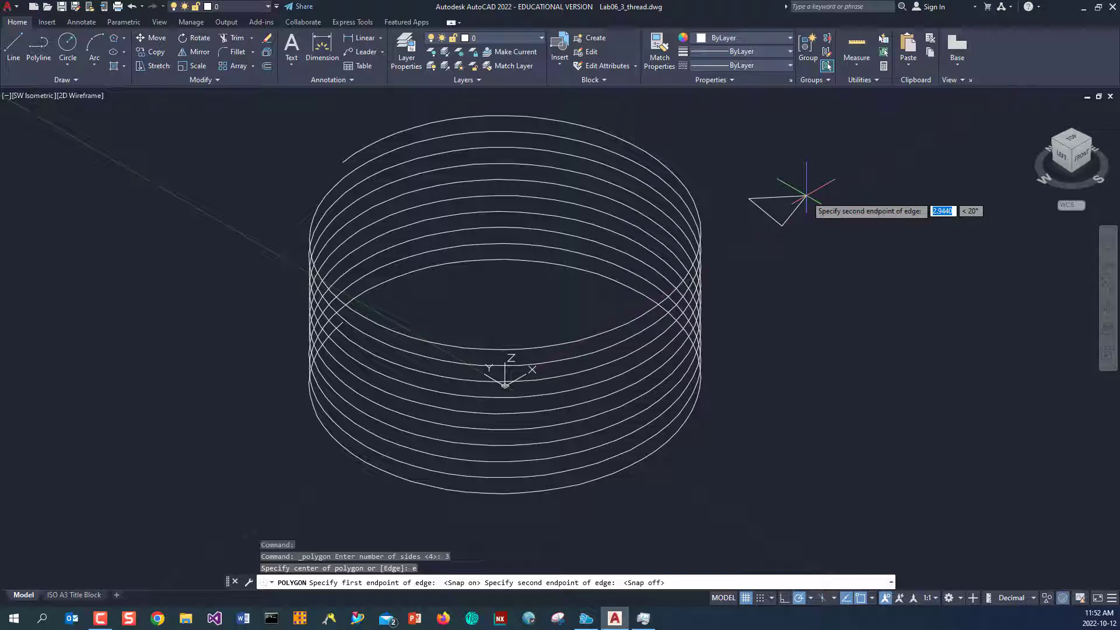
type("0.85")
key("Tab")
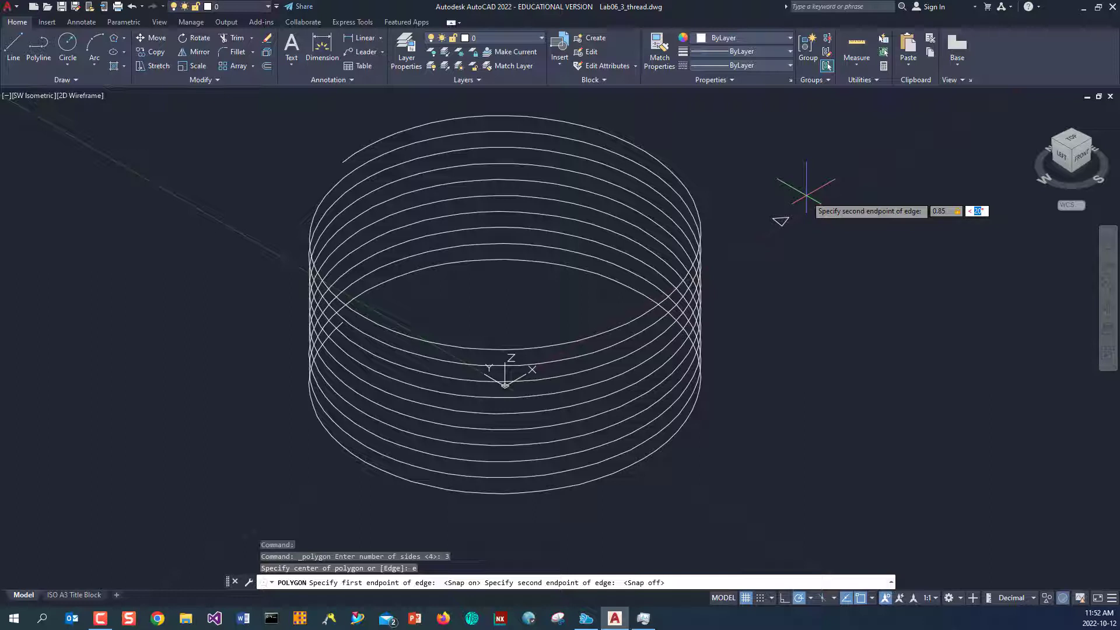
type("150")
key("Return")
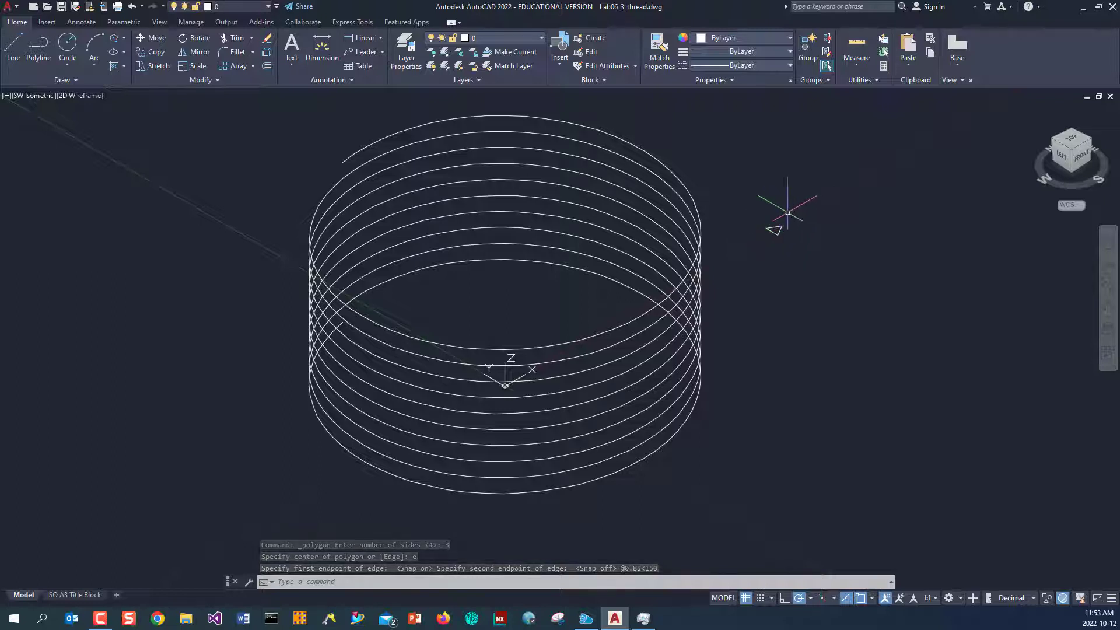
Rotate the triangle 90 degrees about the X axis through 0,0,0 with ROTATE3D.
left_click(1073, 143)
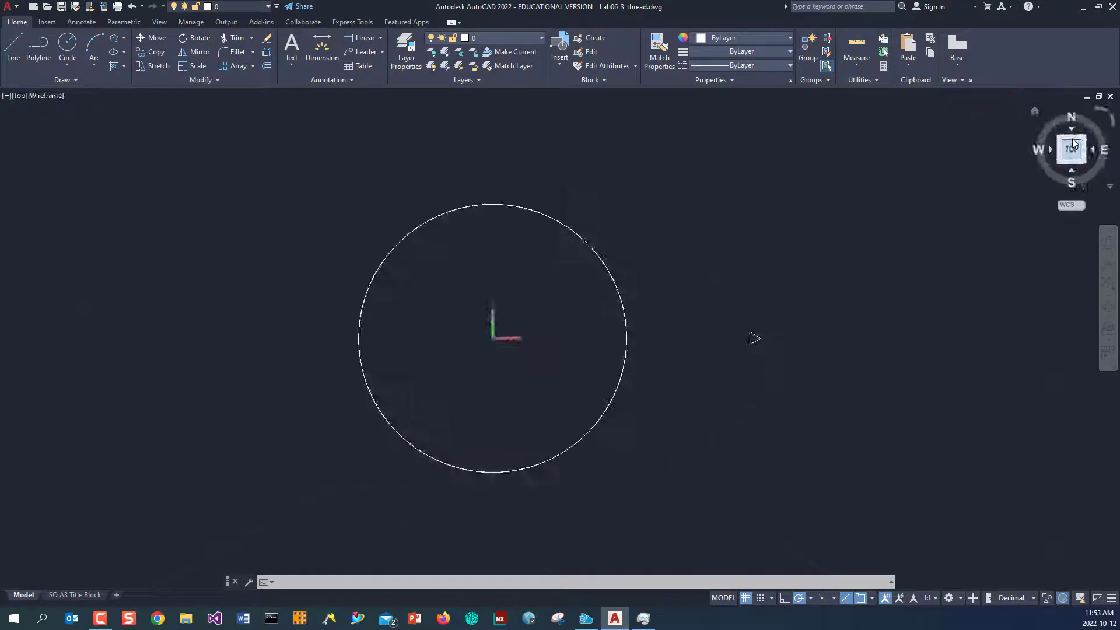
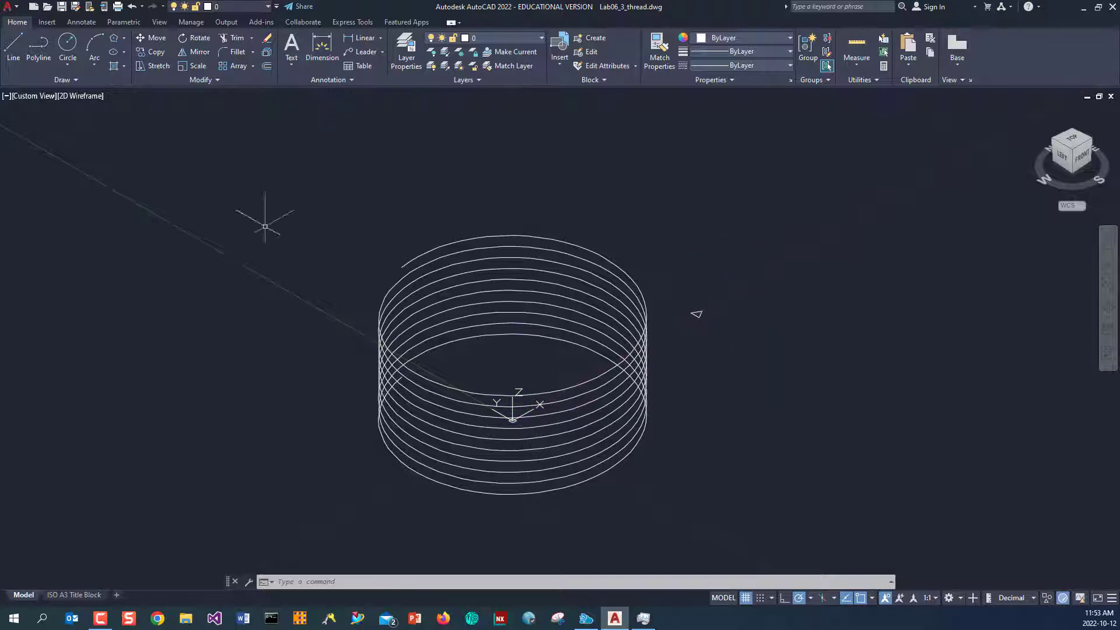
left_click(352, 582)
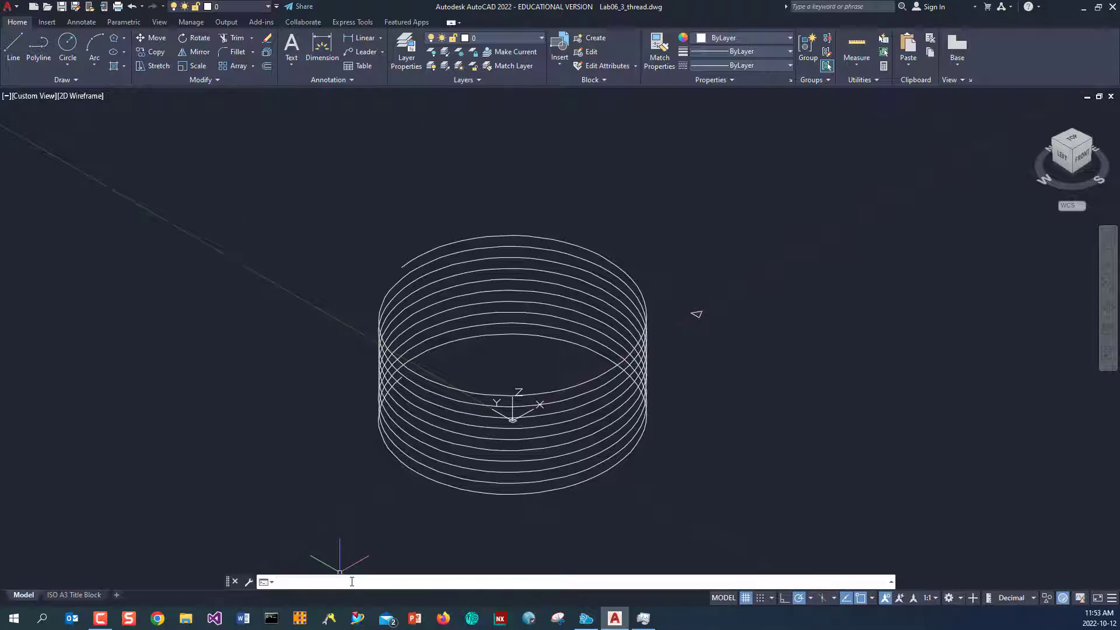
type("t")
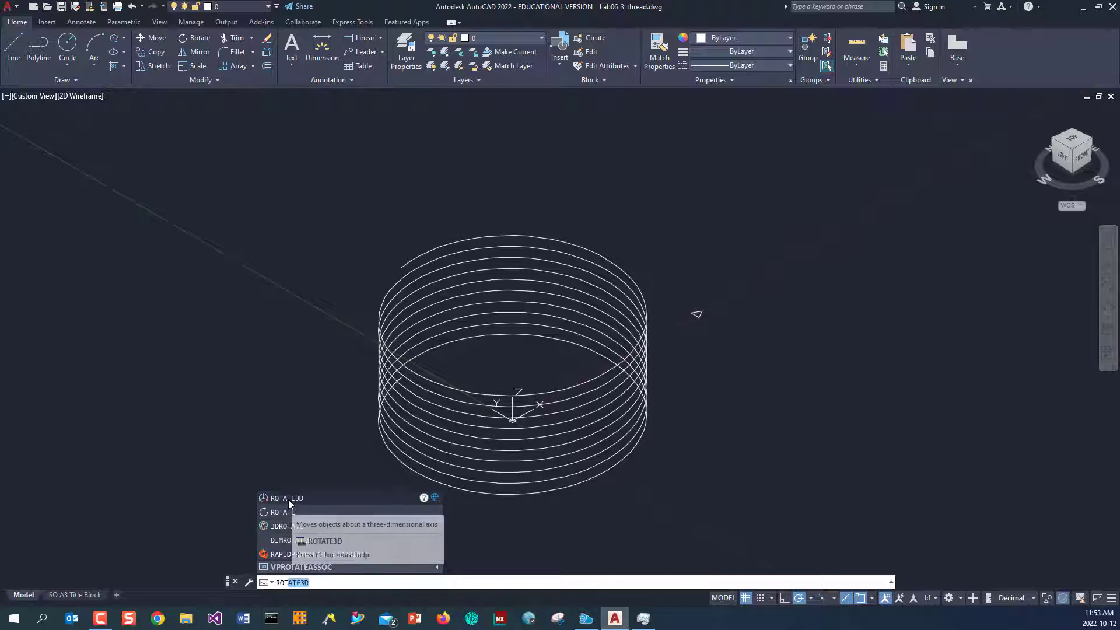
left_click(288, 499)
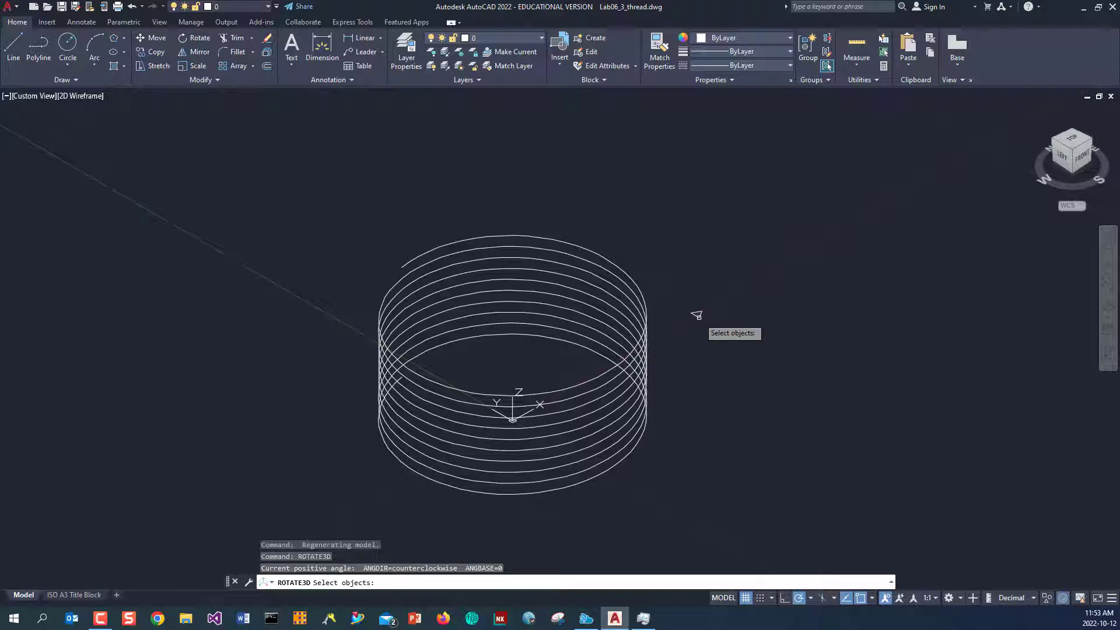
left_click(697, 315)
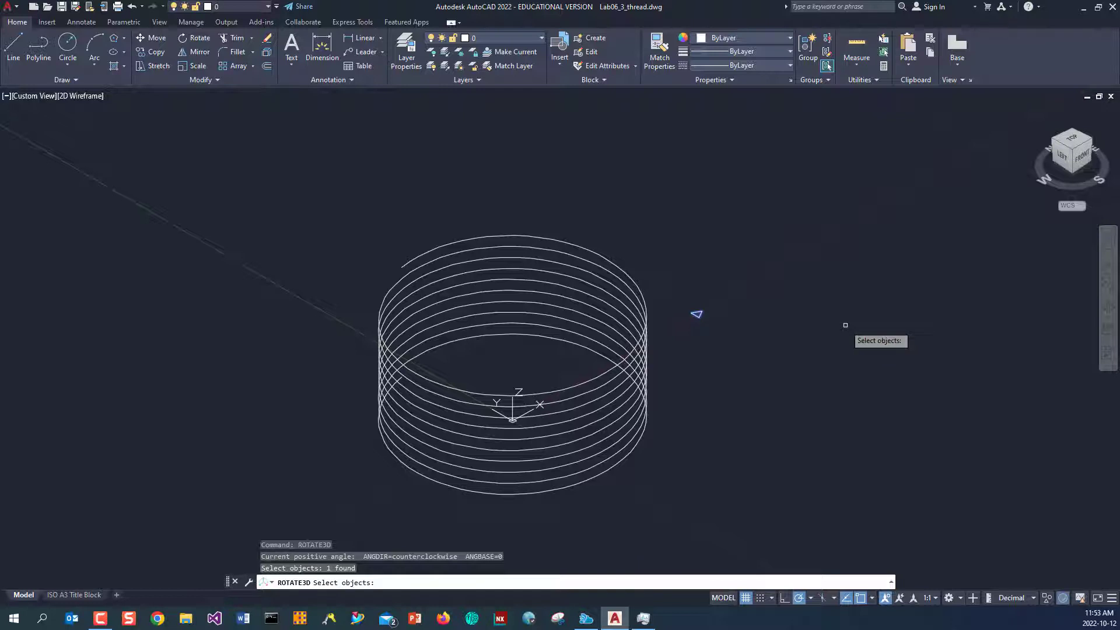
key("Return")
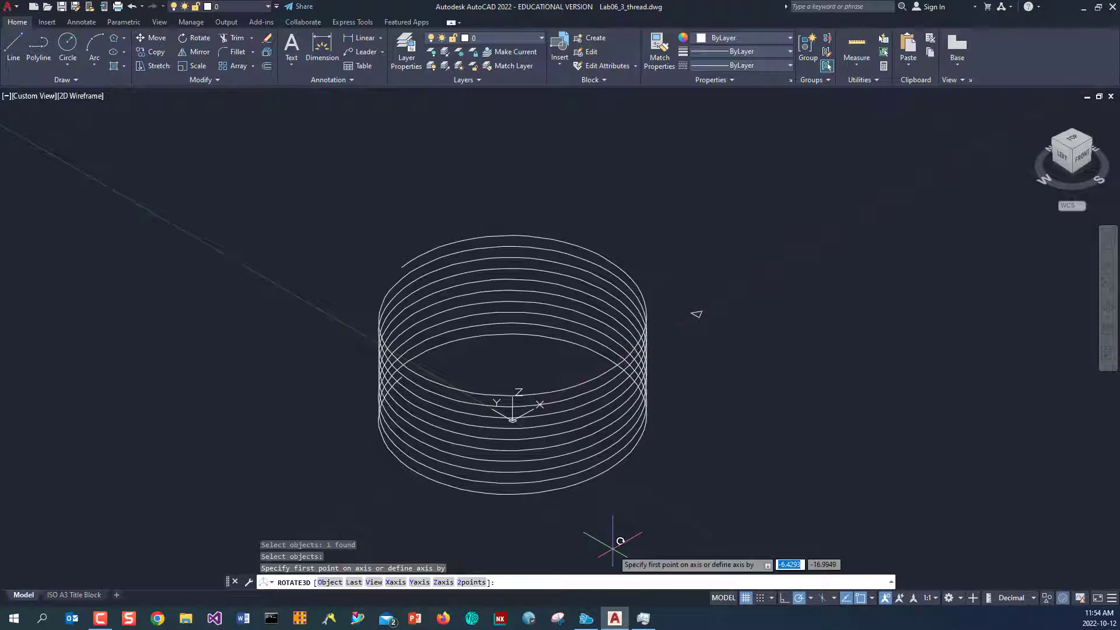
type("x")
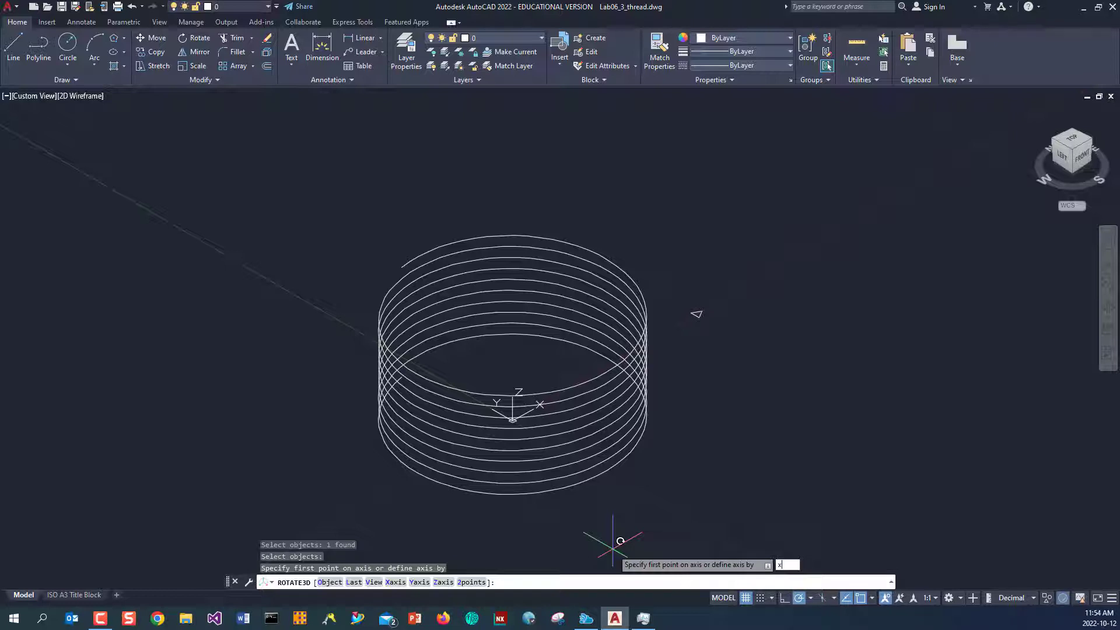
key("Return")
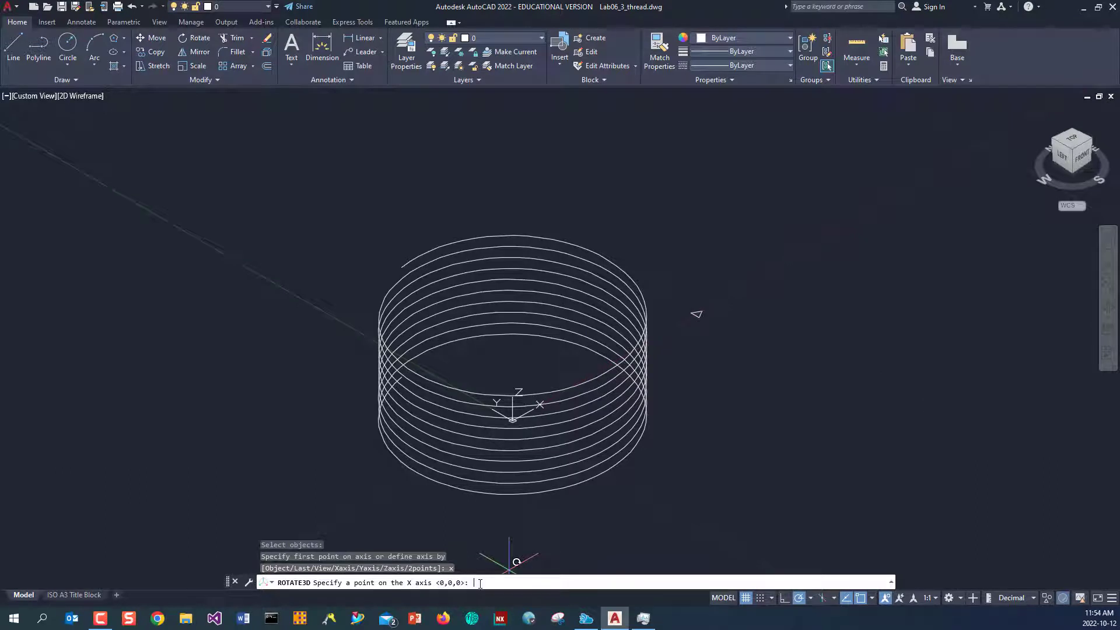
key("Return")
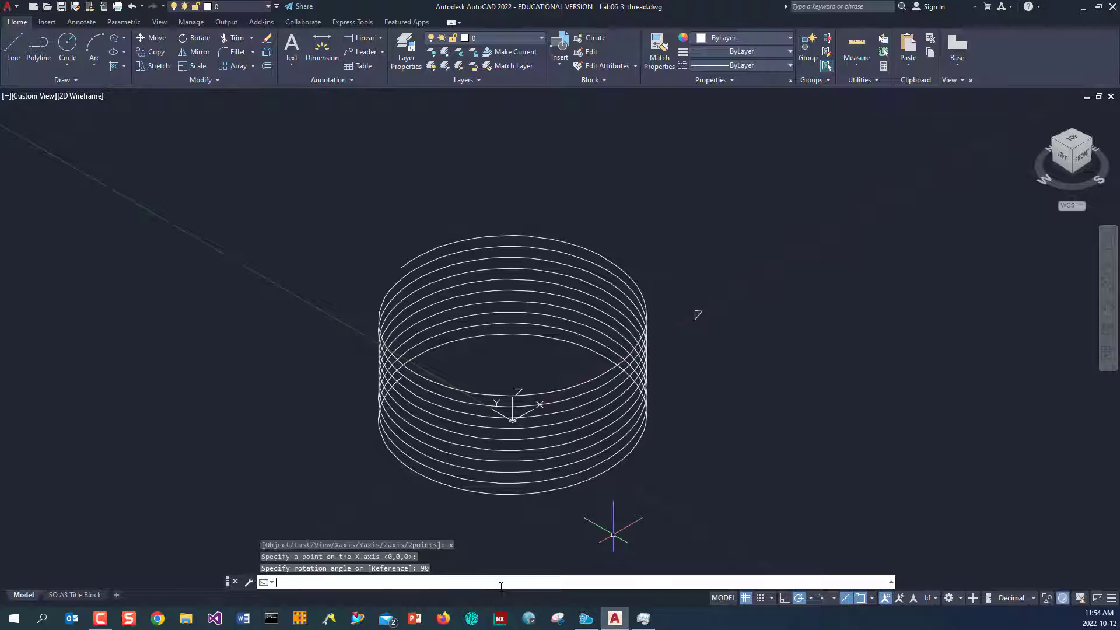
key("Return")
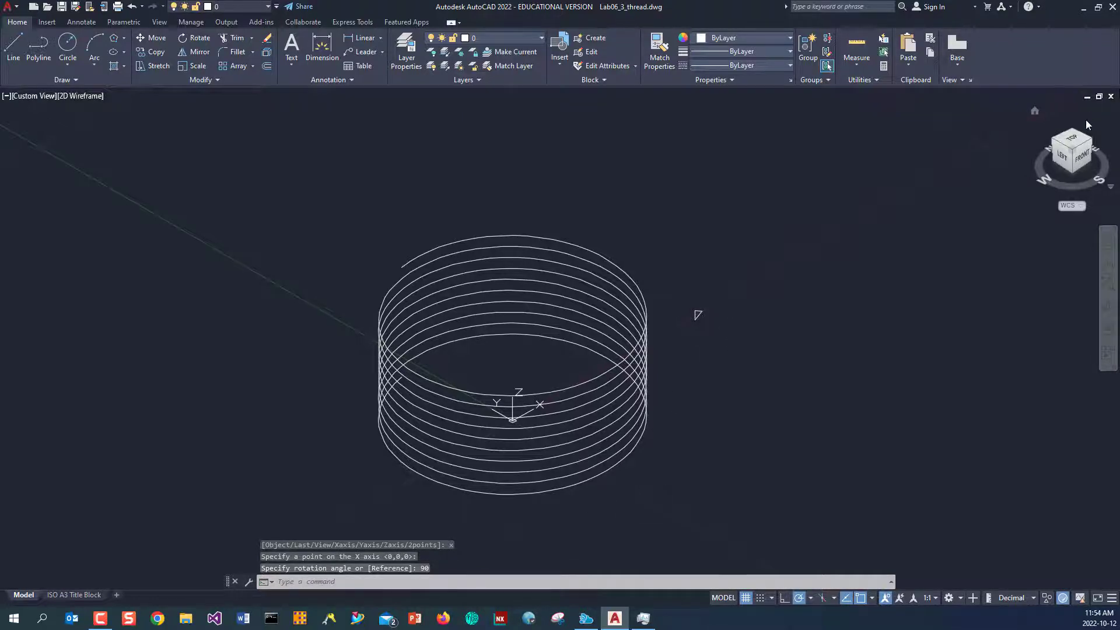
Inspect the triangle's orientation relative to the helix in the top and front views, and return to the home view.
left_click(1076, 142)
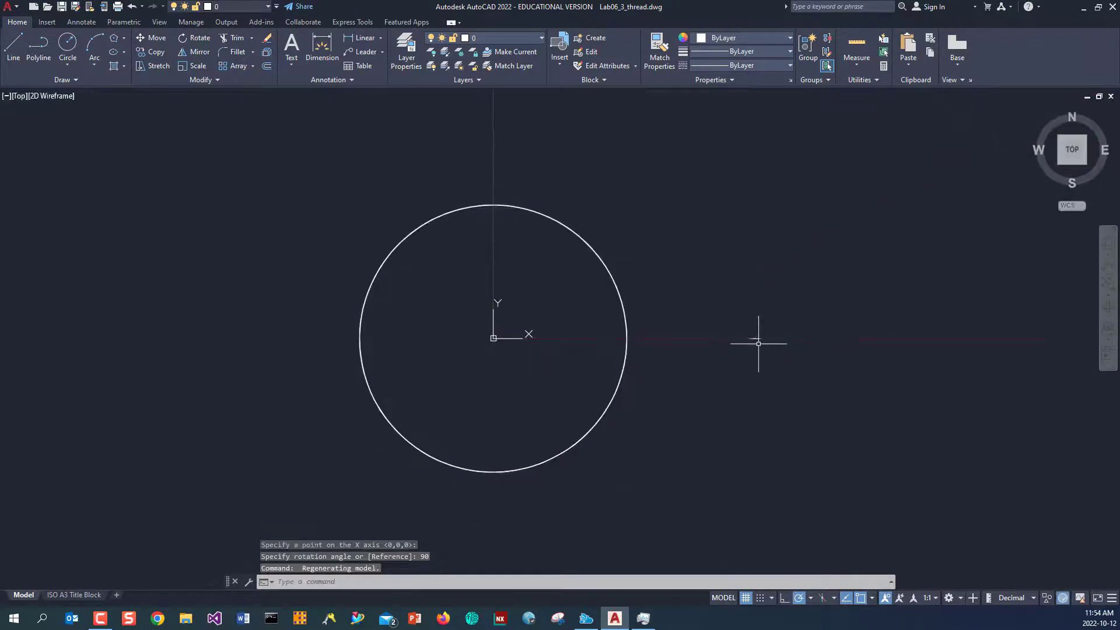
left_click(1035, 110)
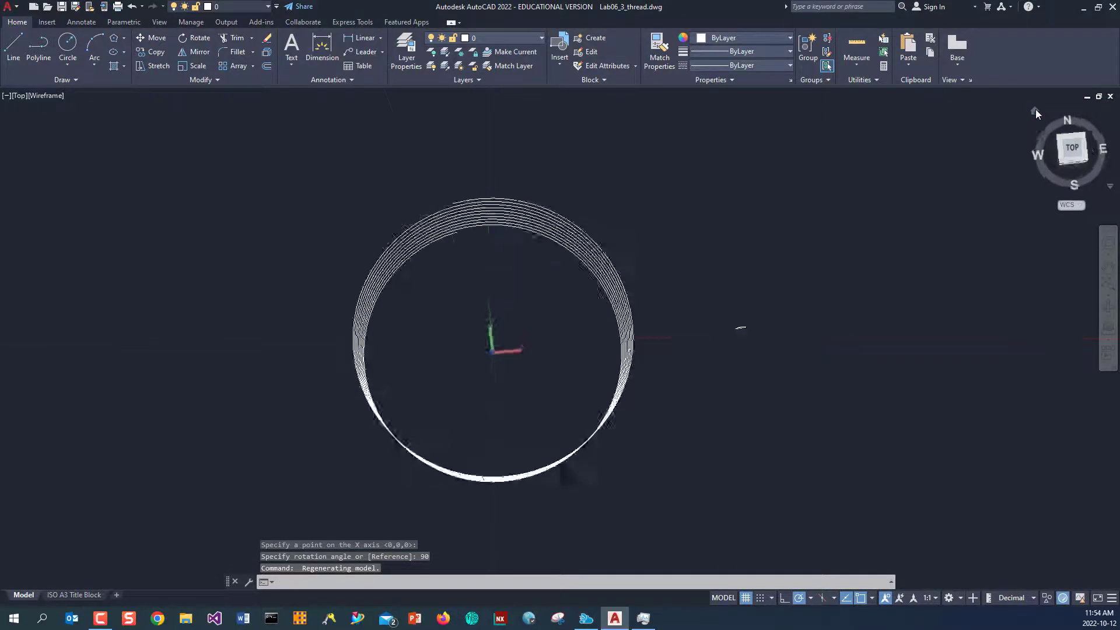
left_click(1082, 157)
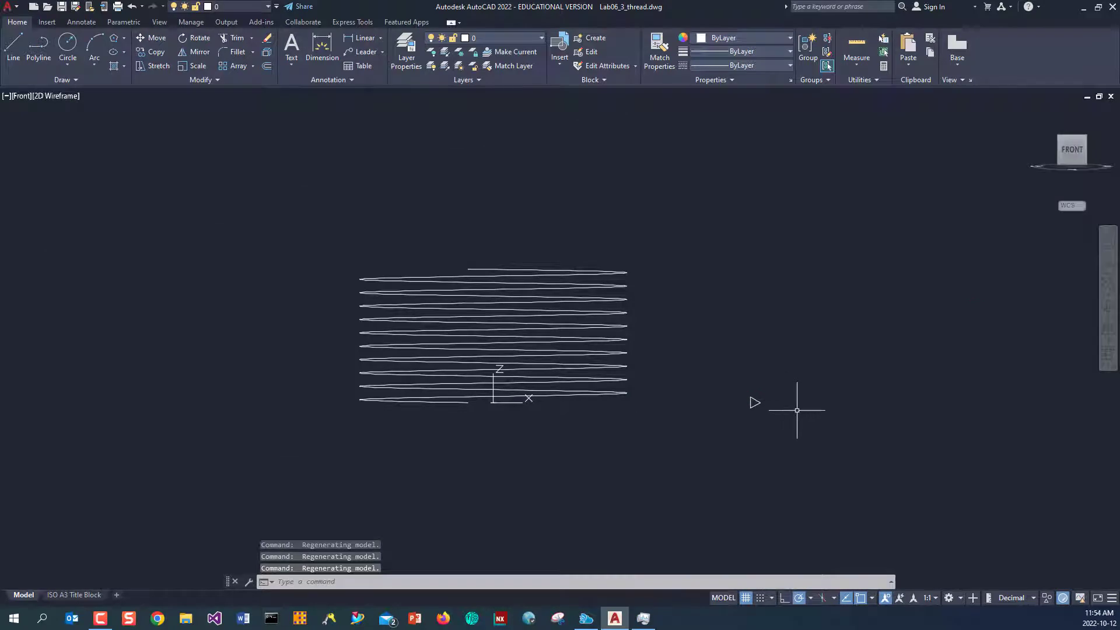
mouse_move(1036, 173)
left_click(1035, 112)
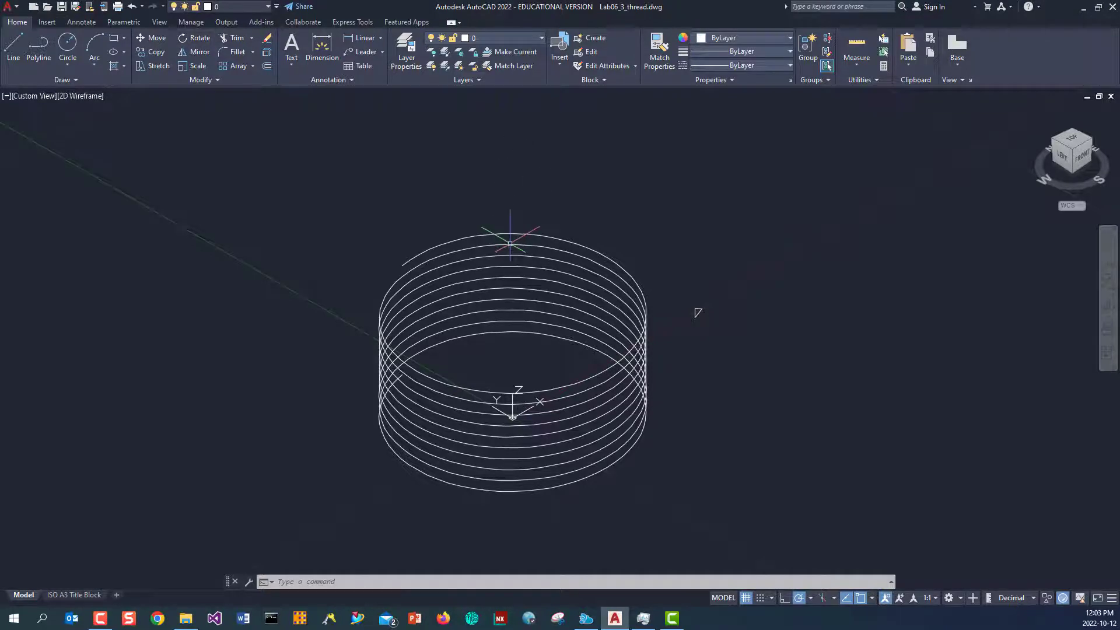
Begin rotating the helix with snap on, using 0,0 as the base point.
left_click(198, 39)
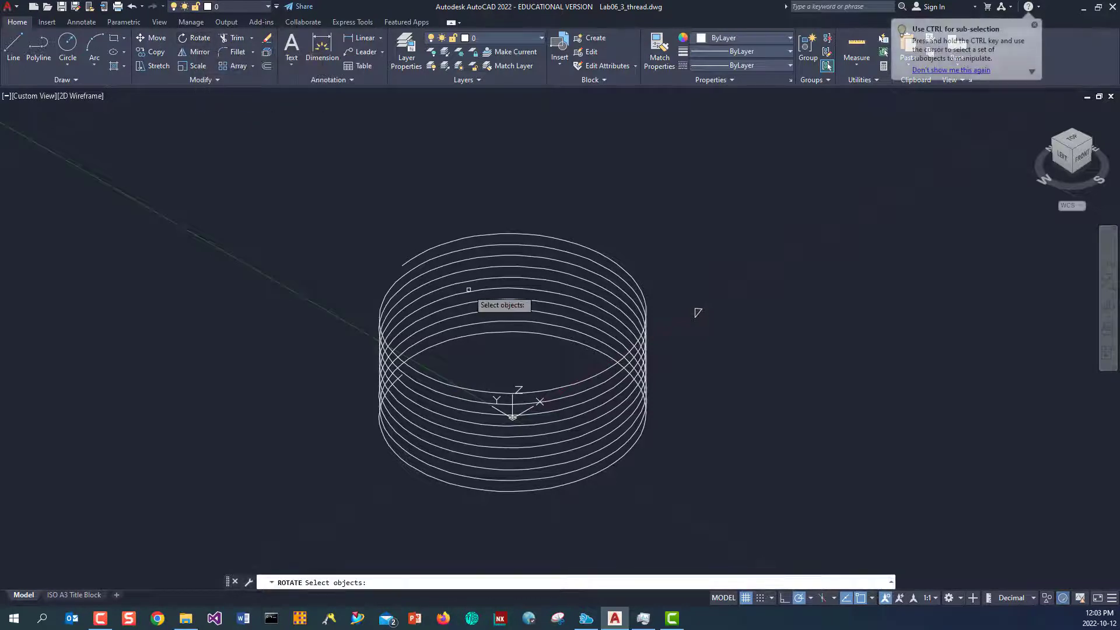
left_click(475, 237)
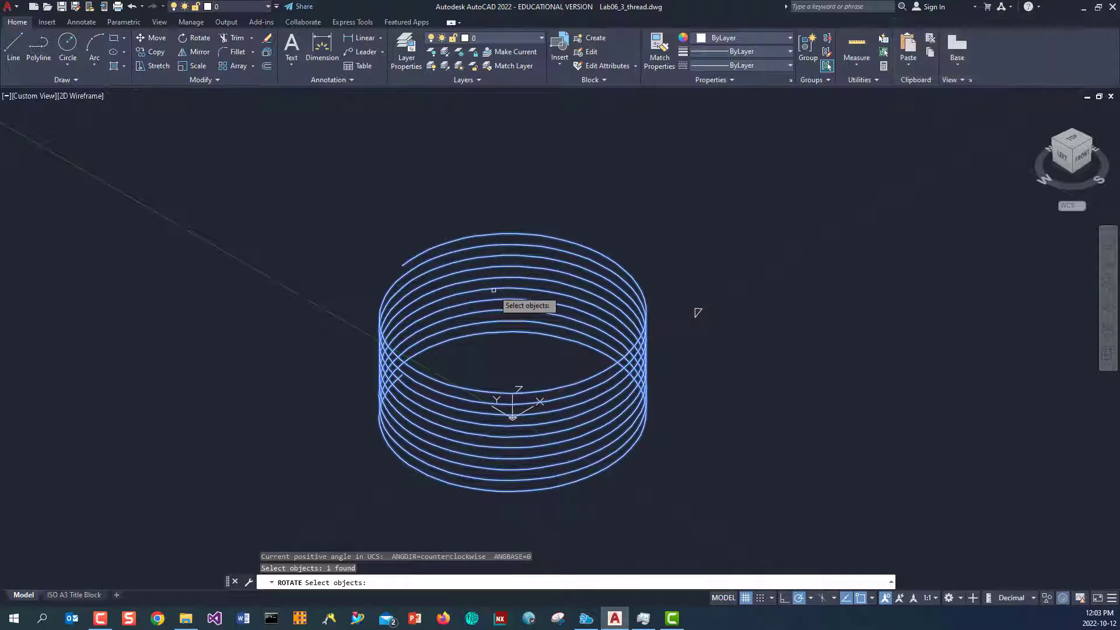
key("Return")
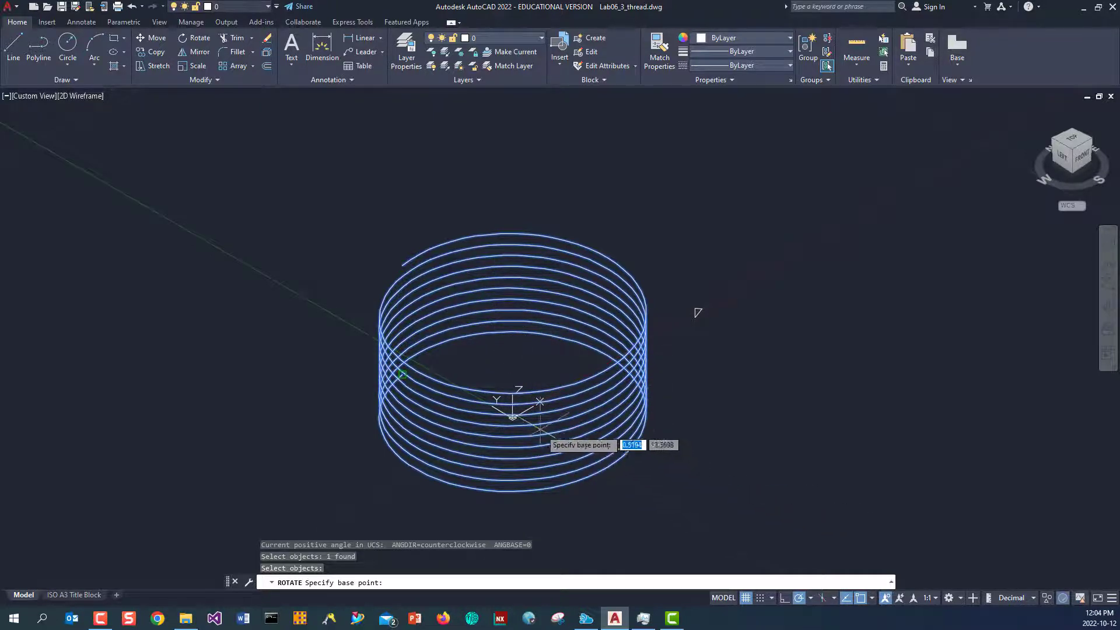
left_click(761, 599)
left_click(1079, 142)
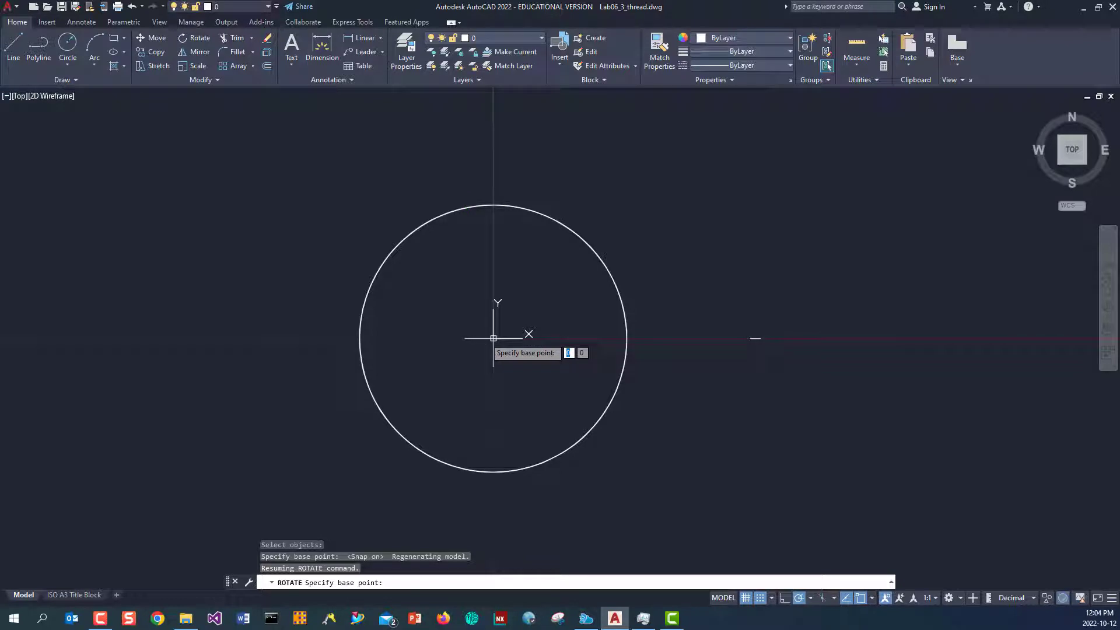
type("0")
key("Tab")
type("0")
key("Return")
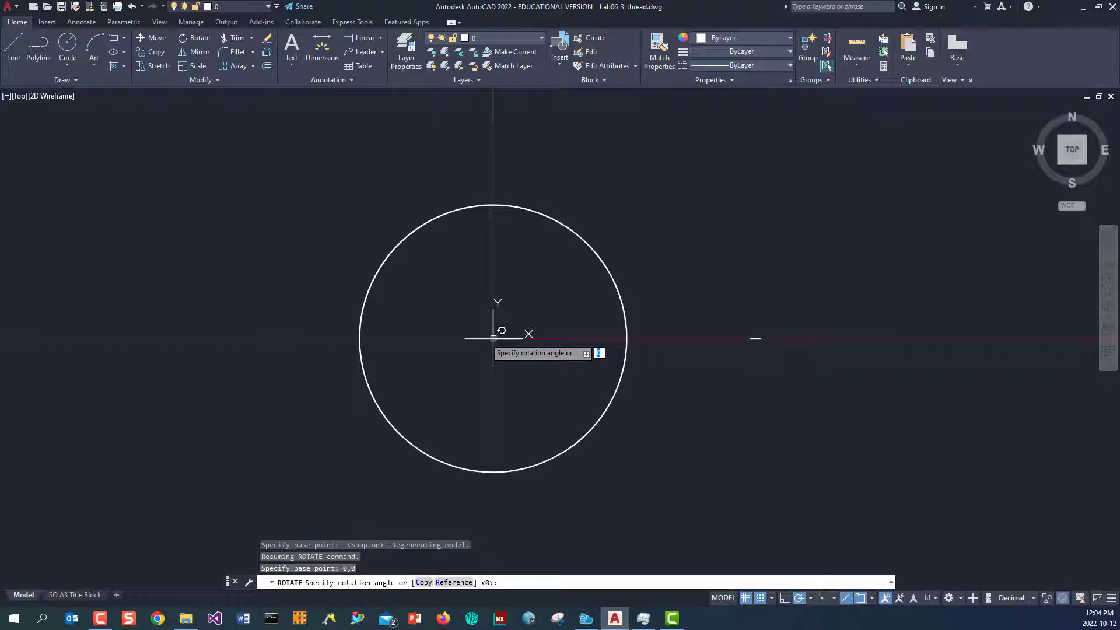
Rotate the helix by reference from the origin and its lower start point to the triangle on the X axis with snap off, and save.
left_click(1036, 109)
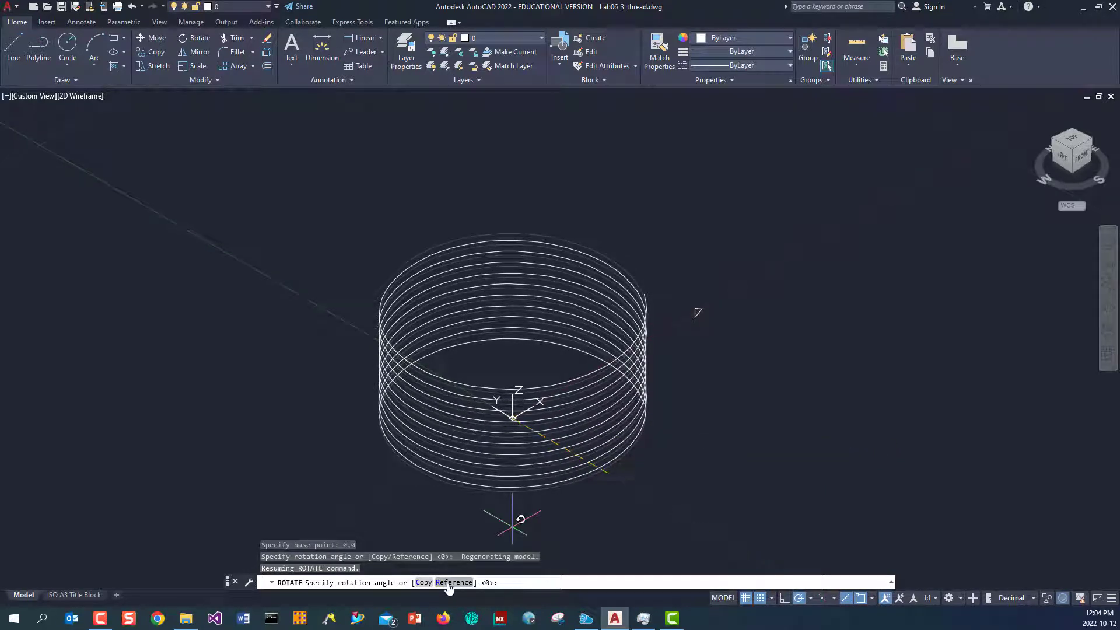
key("Return")
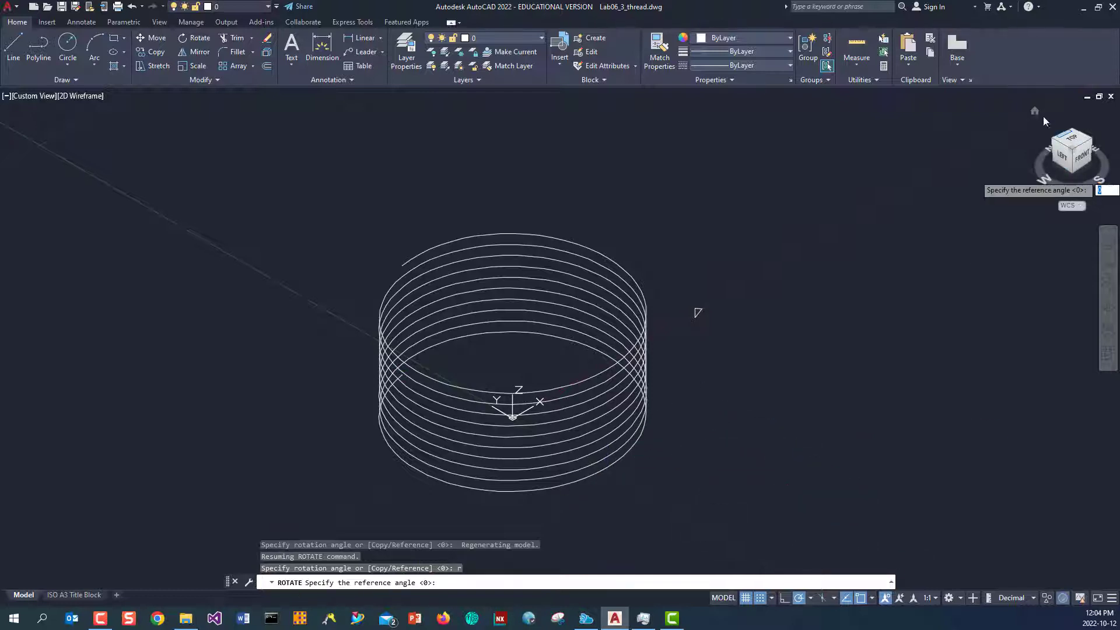
left_click(1107, 307)
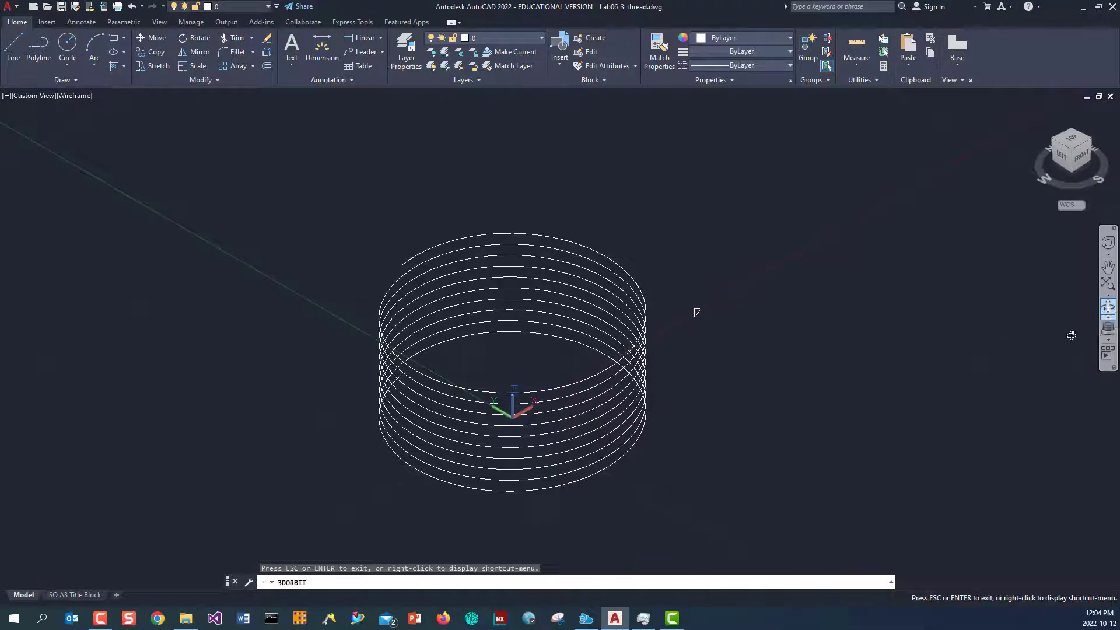
left_click_drag(959, 377, 961, 409)
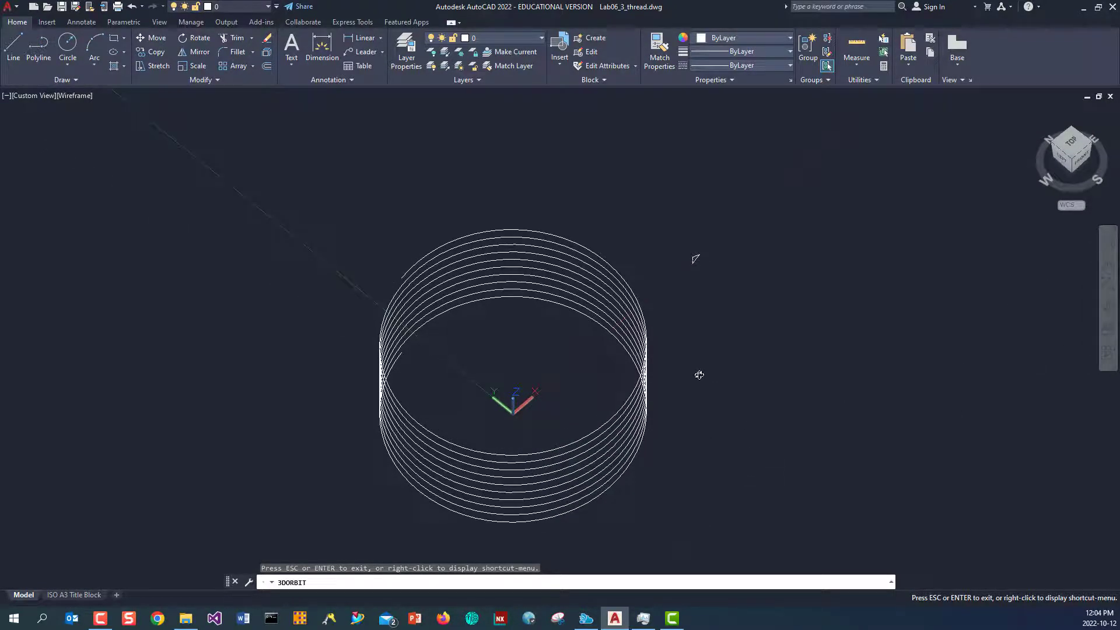
key("Escape")
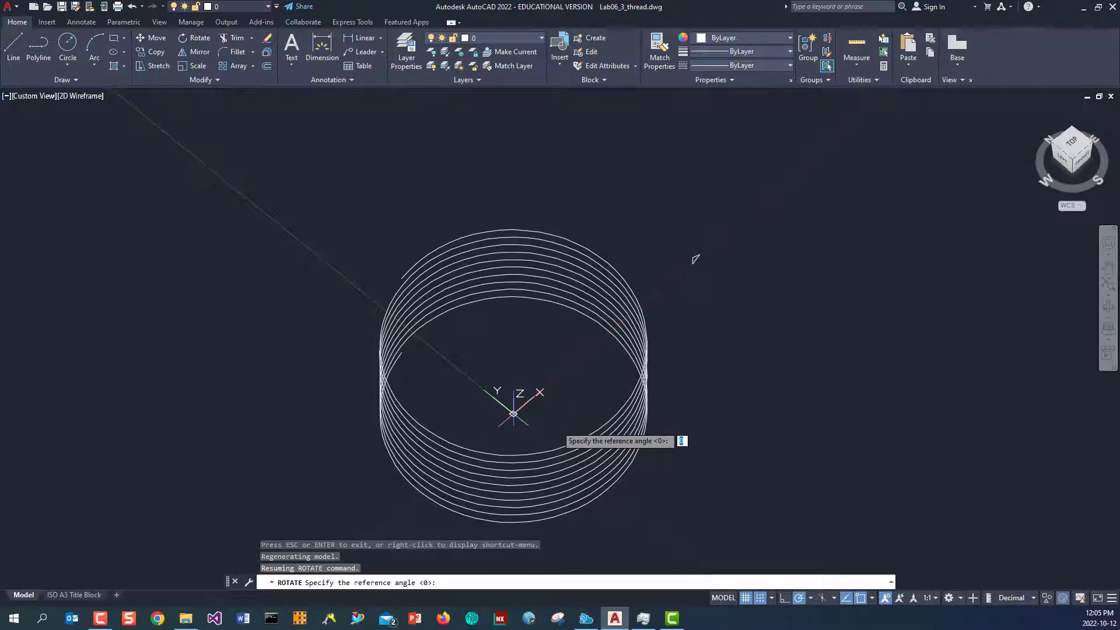
left_click(513, 413)
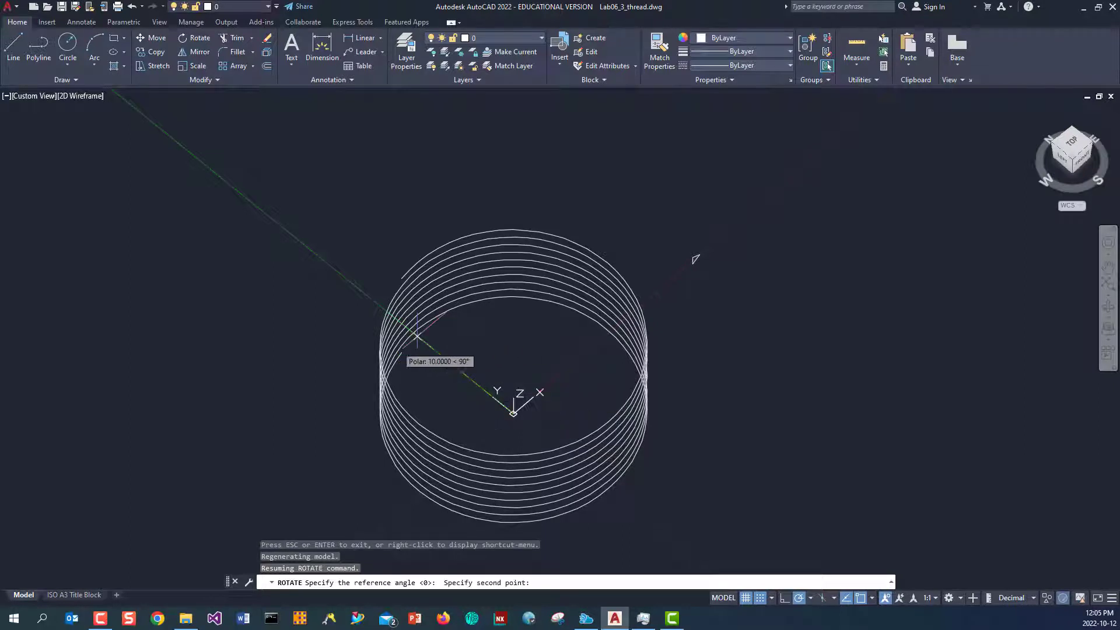
left_click(761, 598)
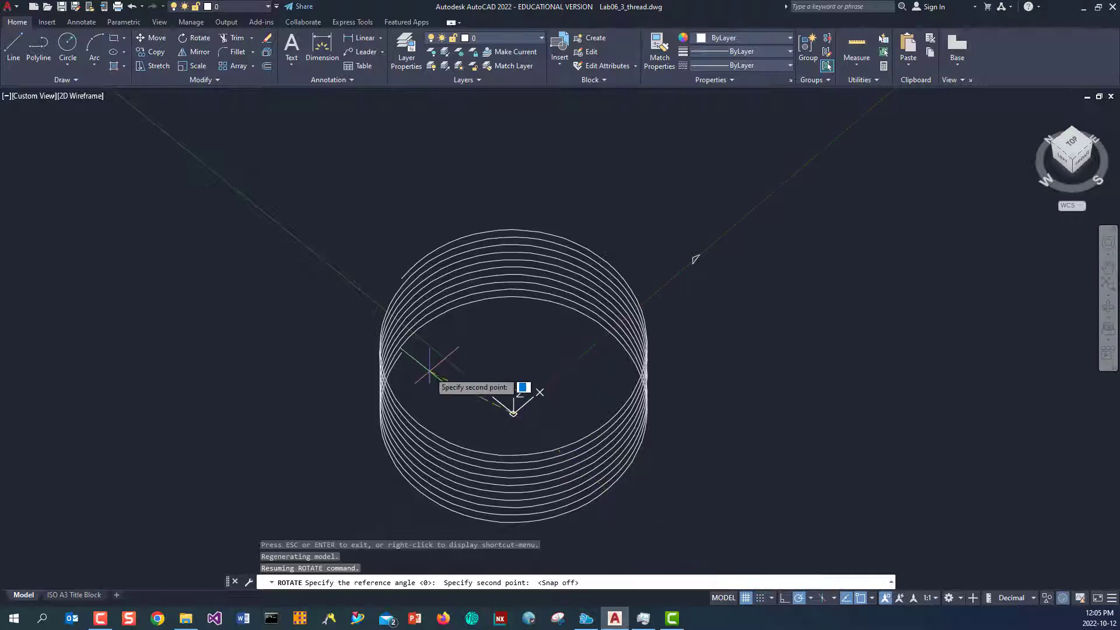
left_click(402, 352)
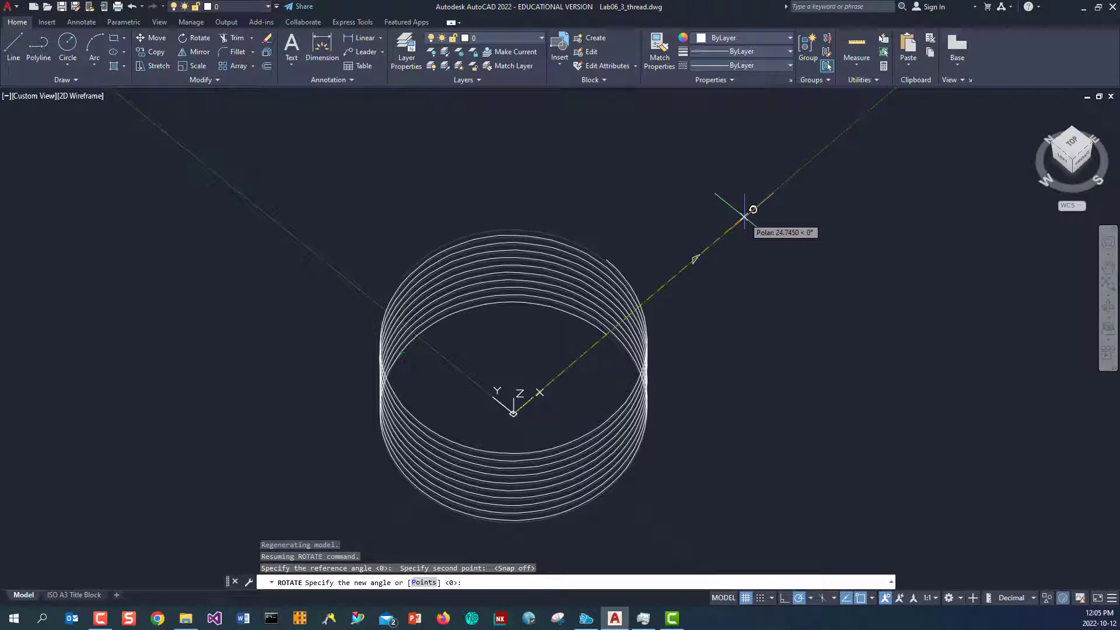
left_click(696, 259)
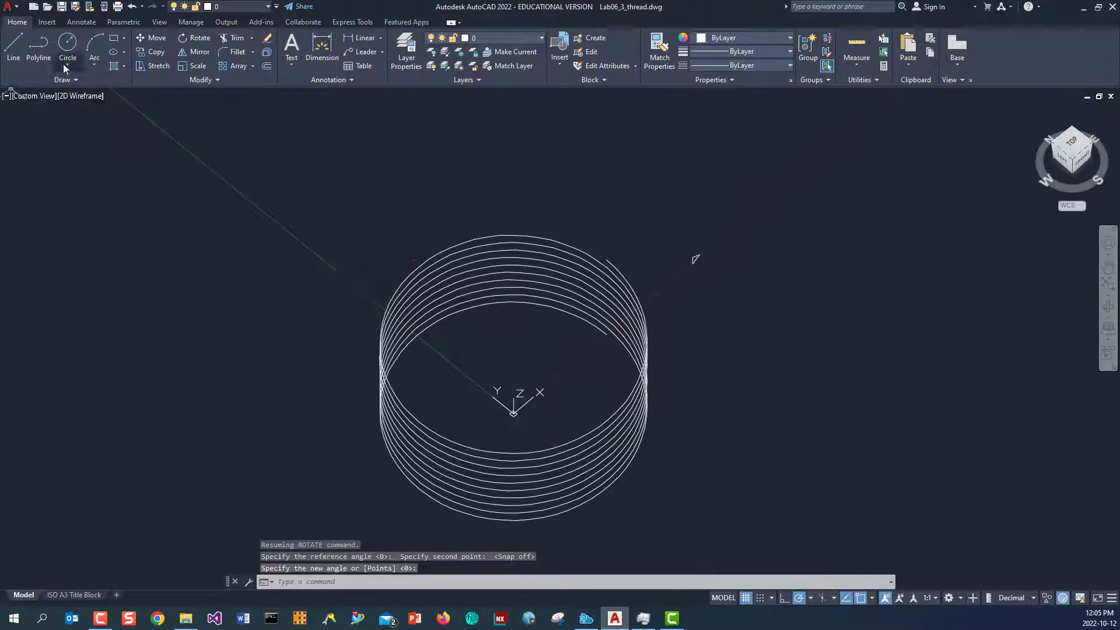
left_click(61, 7)
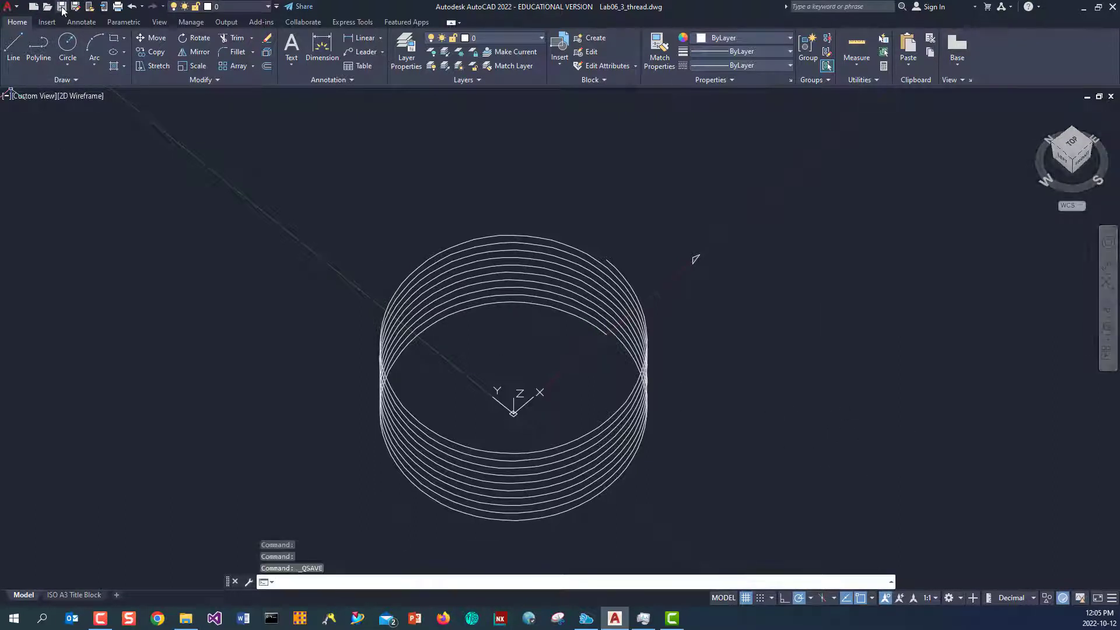
Show the menu bar and switch the workspace to 3D Modeling.
left_click(276, 7)
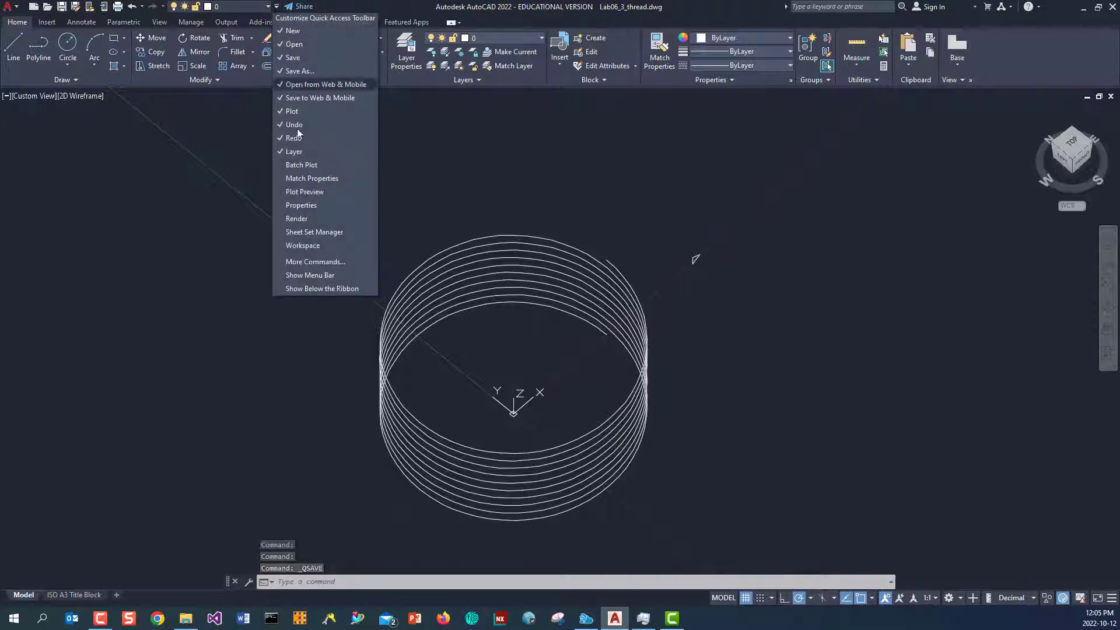
left_click(303, 278)
left_click(161, 20)
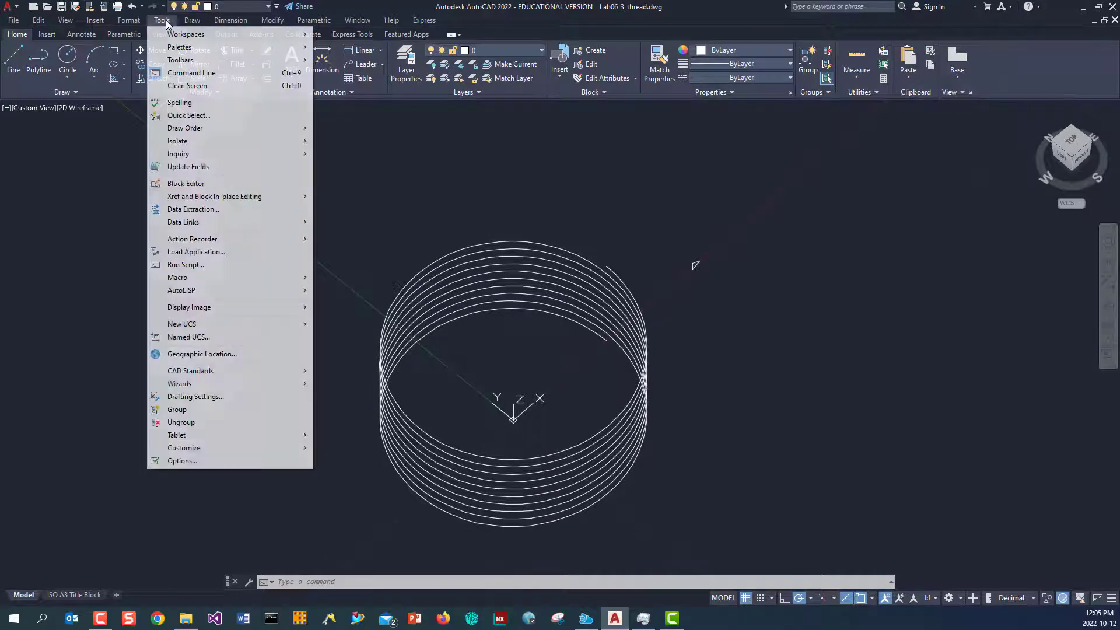
mouse_move(182, 35)
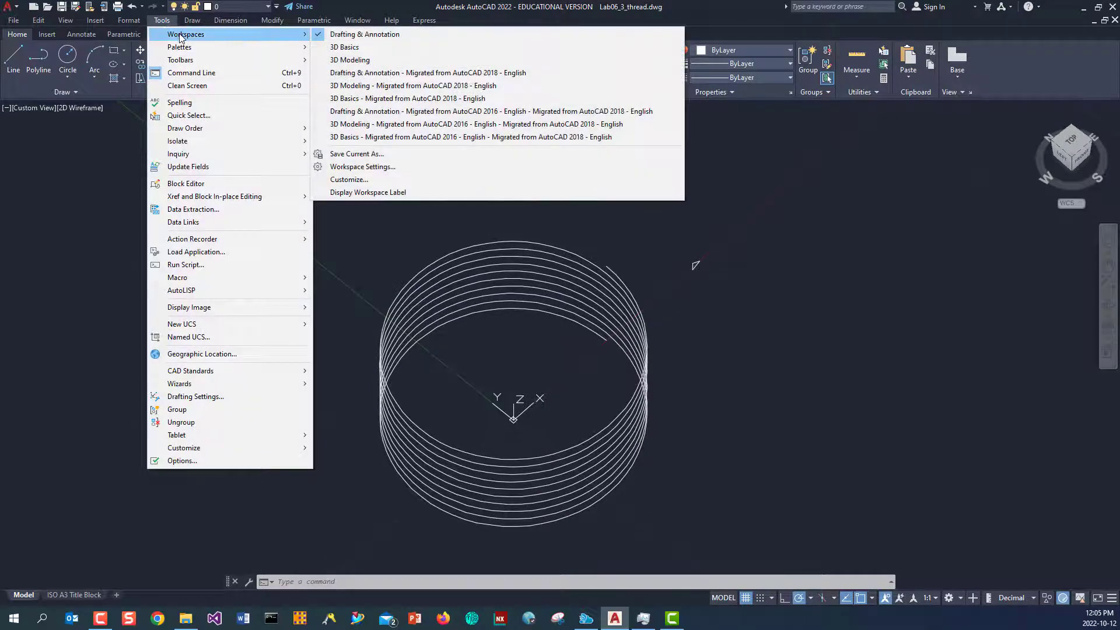
left_click(352, 61)
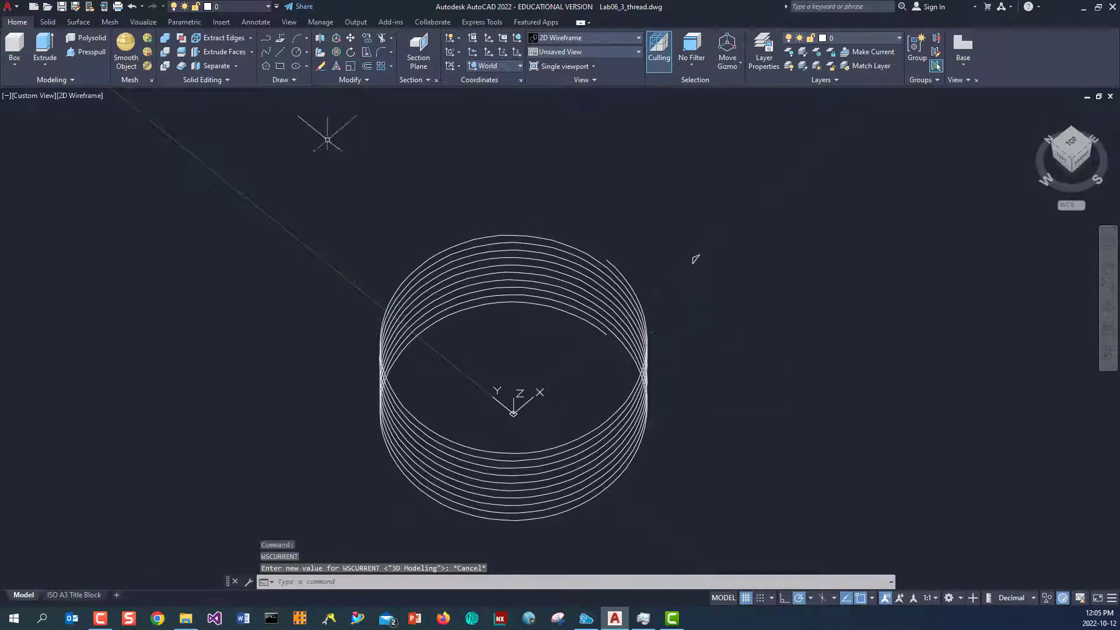
Copy the triangle from the midpoint of its vertical edge to the lower endpoint of the helix.
left_click(379, 50)
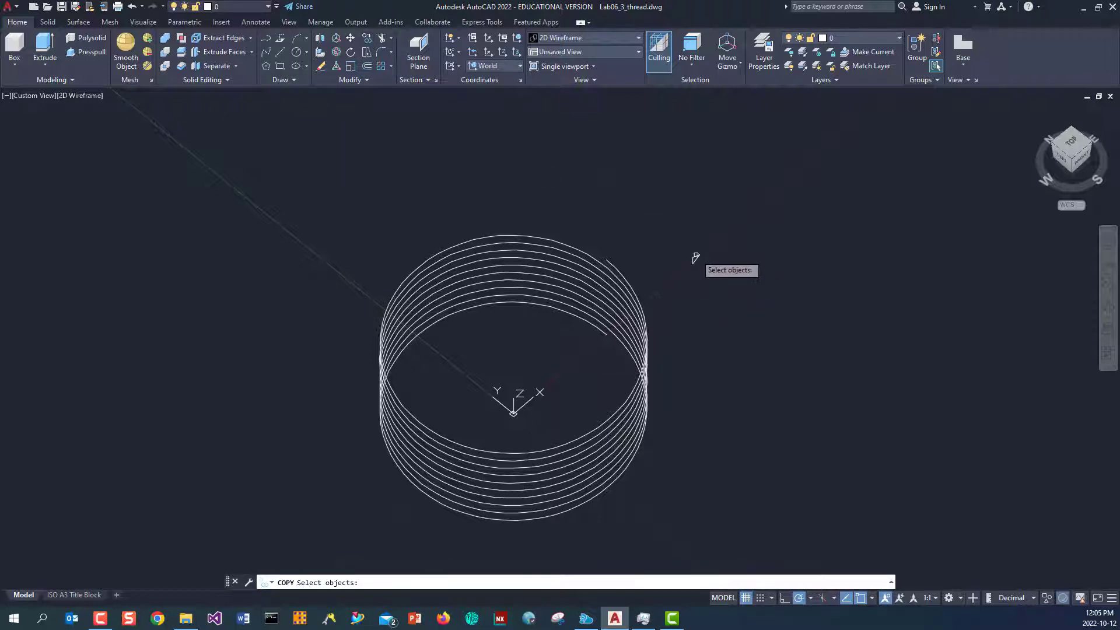
left_click(695, 258)
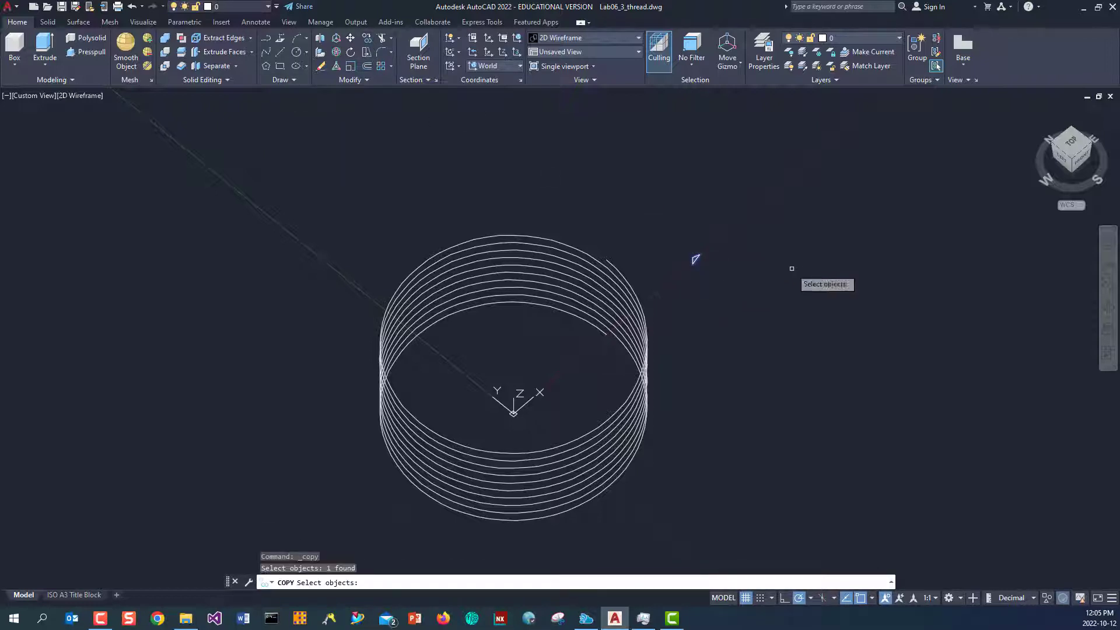
key("Return")
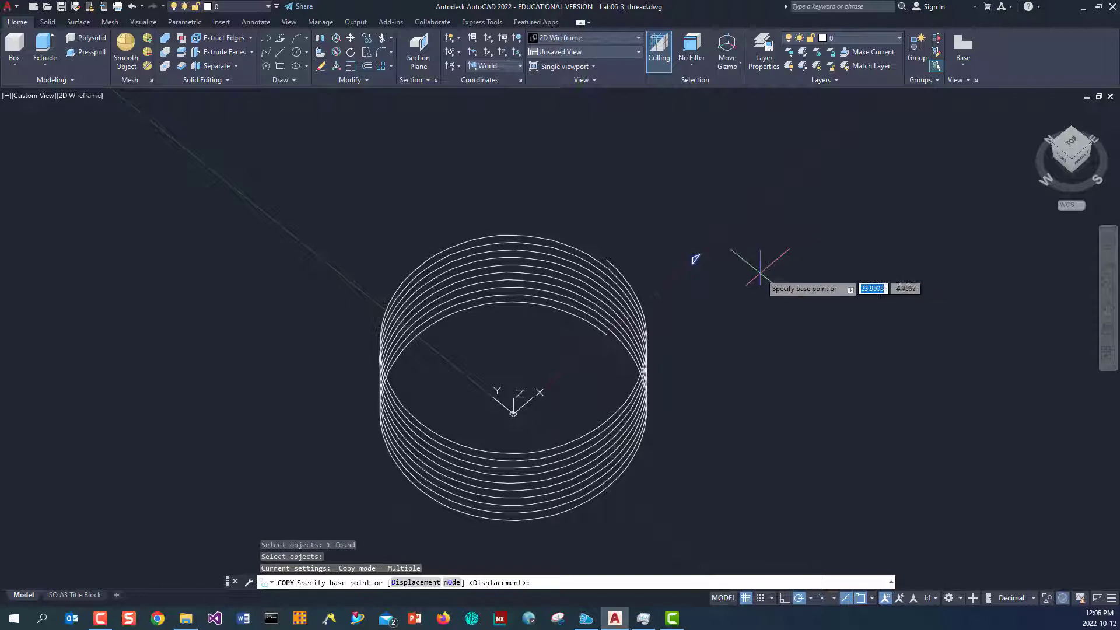
scroll(718, 260, "up", 10)
scroll(447, 189, "down", 3)
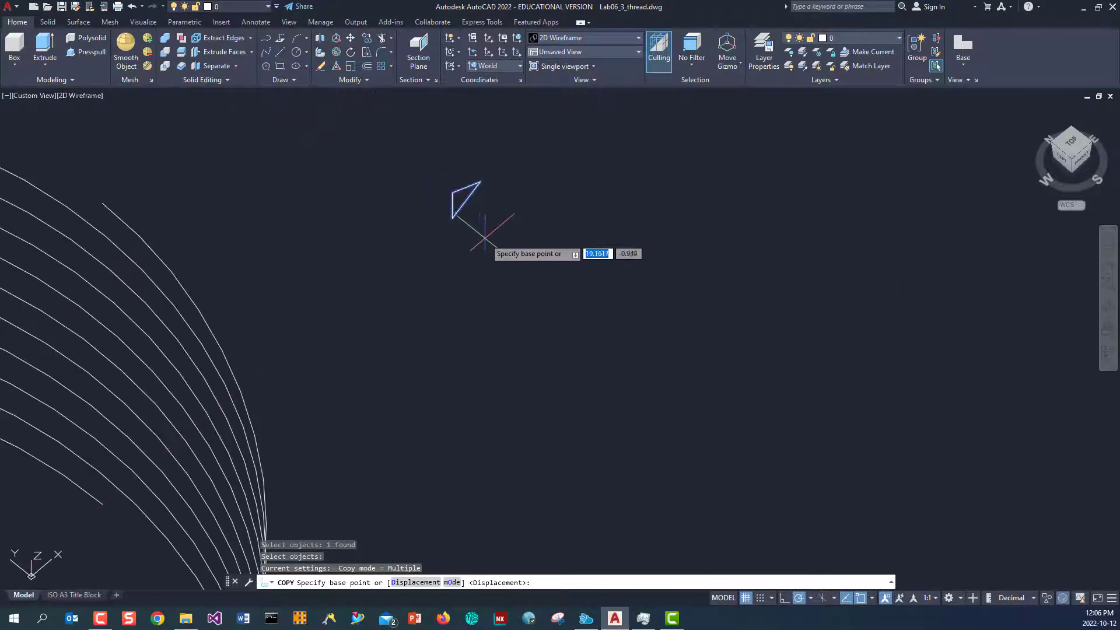
scroll(487, 220, "up", 3)
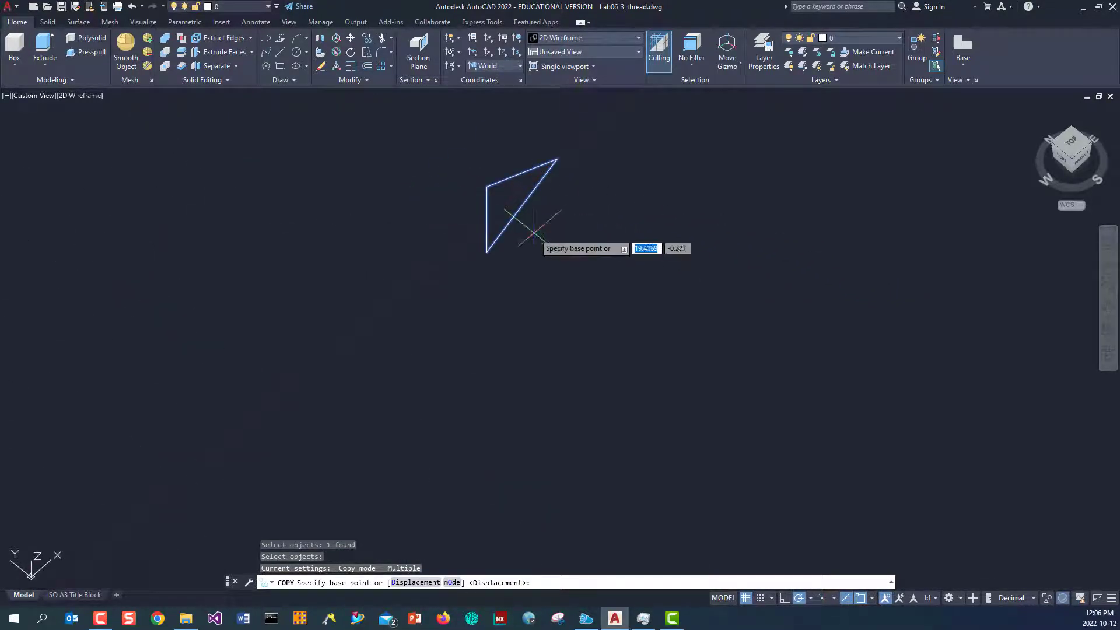
left_click(487, 220)
scroll(527, 254, "down", 3)
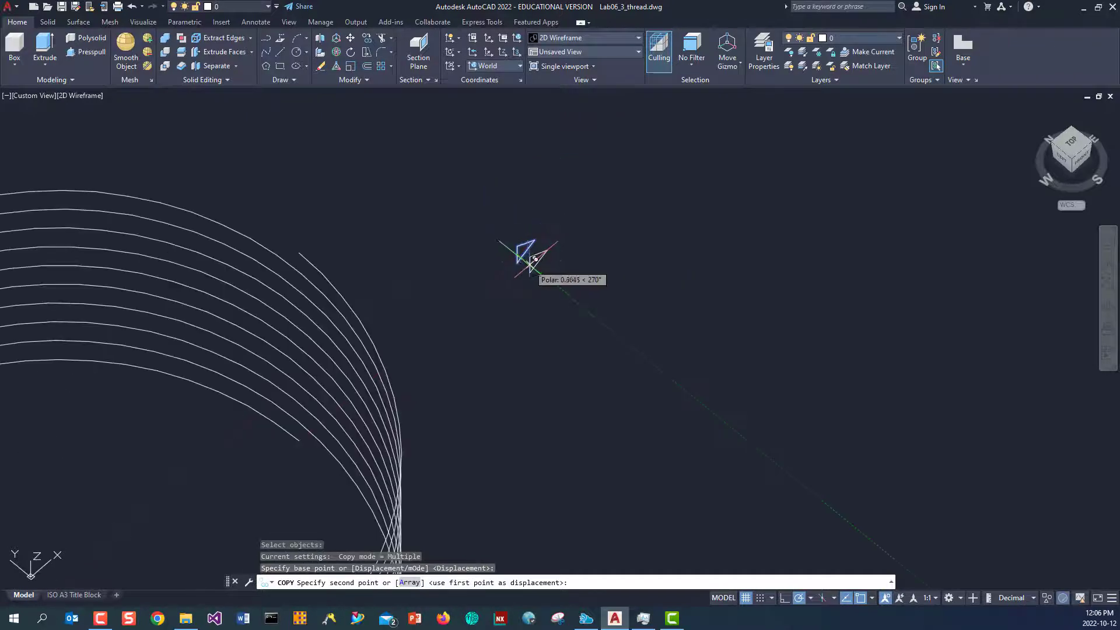
left_click(299, 440)
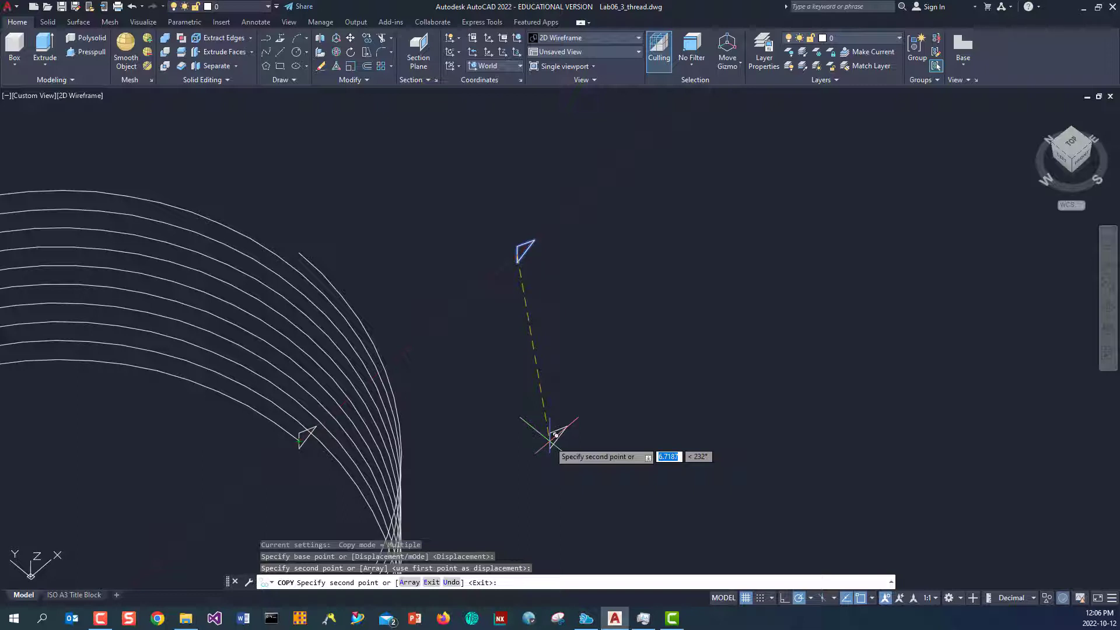
key("Escape")
Sweep the copied triangle along the helix as a solid and save the drawing.
middle_click_drag(547, 435, 722, 247, "shift")
left_click(1112, 311)
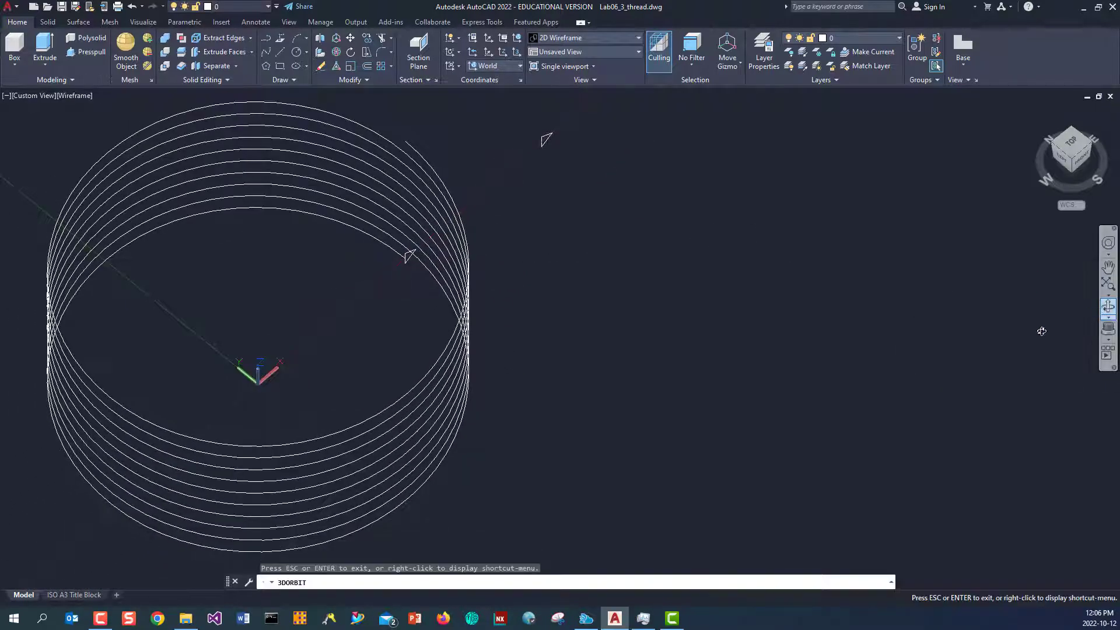
left_click_drag(672, 347, 646, 338)
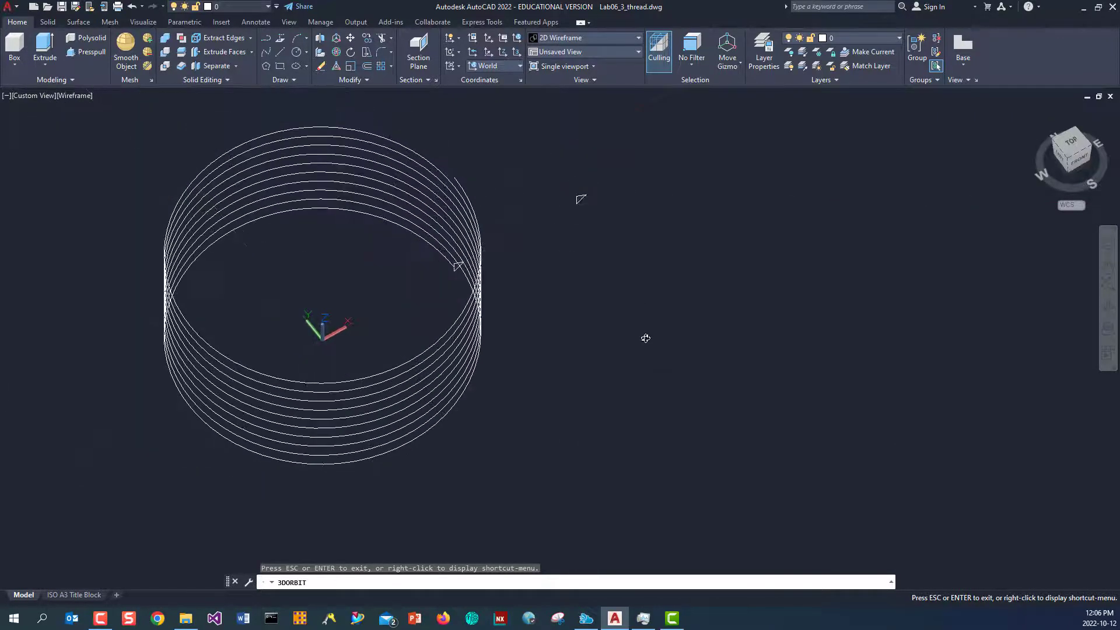
key("Escape")
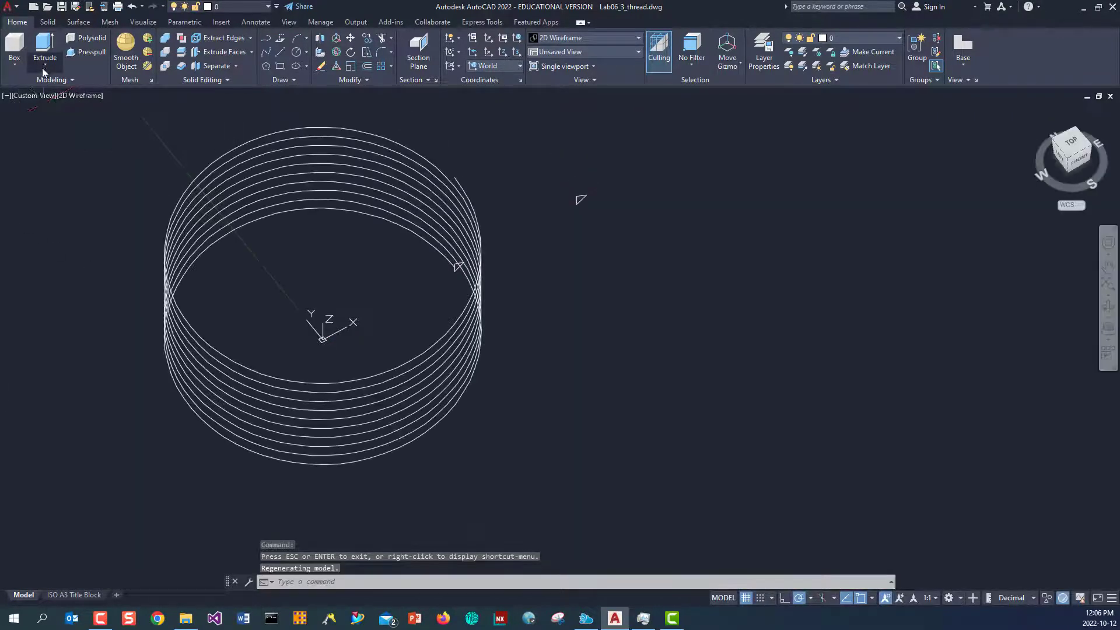
left_click(43, 70)
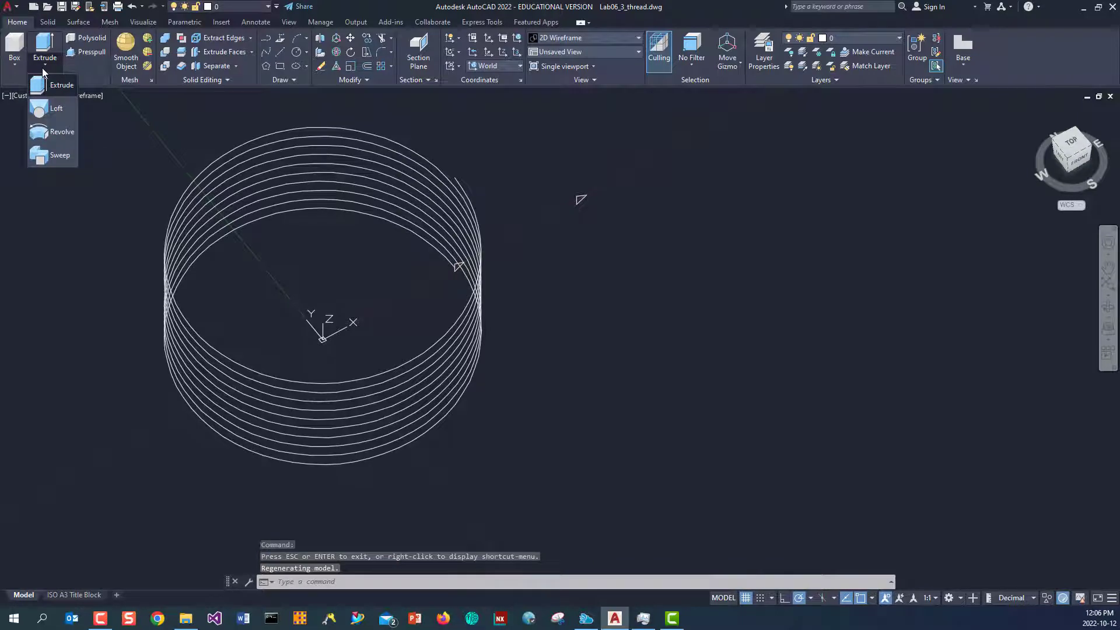
left_click(44, 162)
scroll(461, 265, "up", 3)
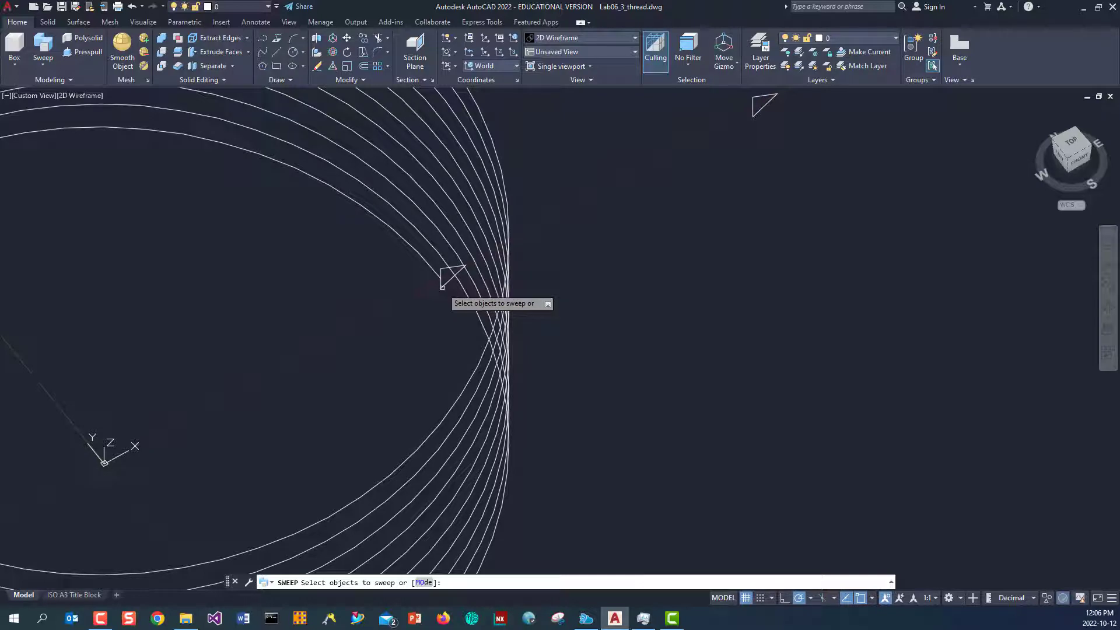
left_click(442, 287)
scroll(404, 315, "down", 3)
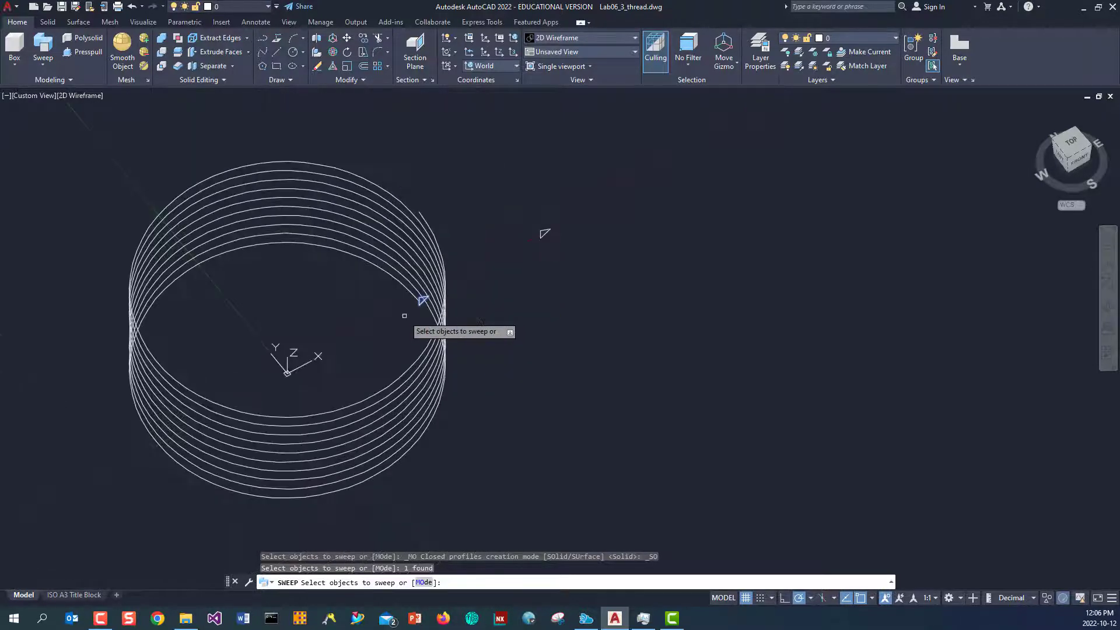
key("Return")
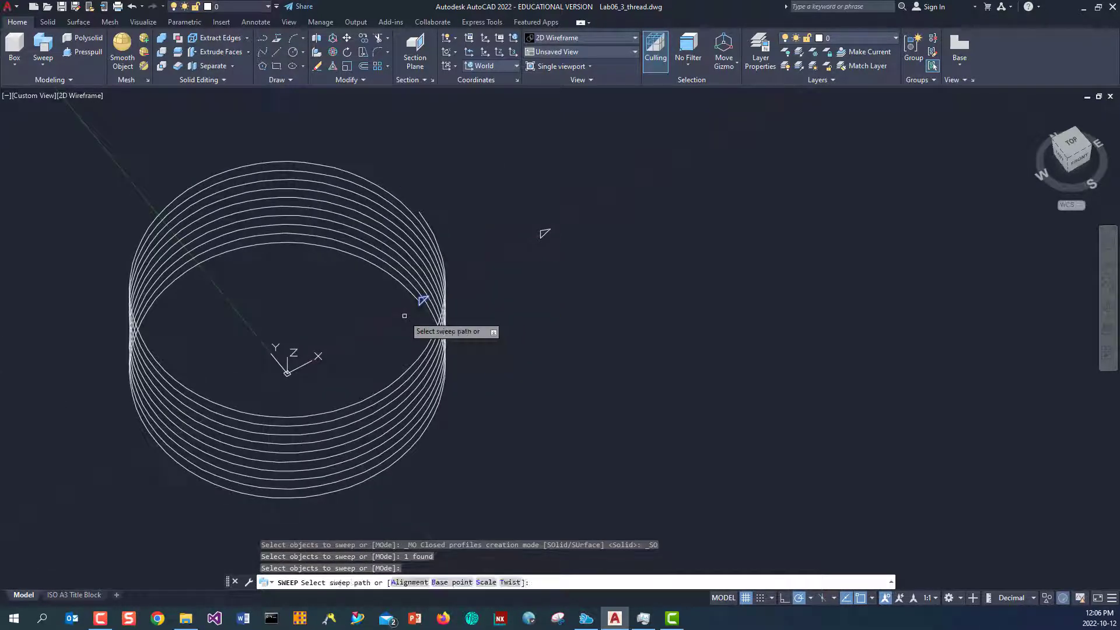
left_click(420, 216)
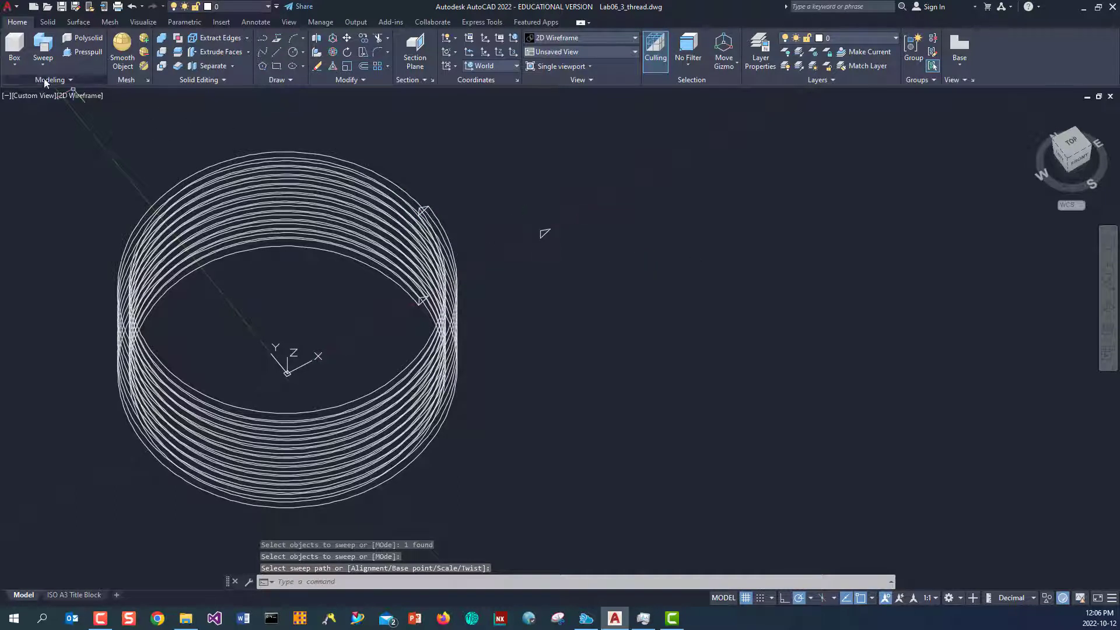
left_click(62, 9)
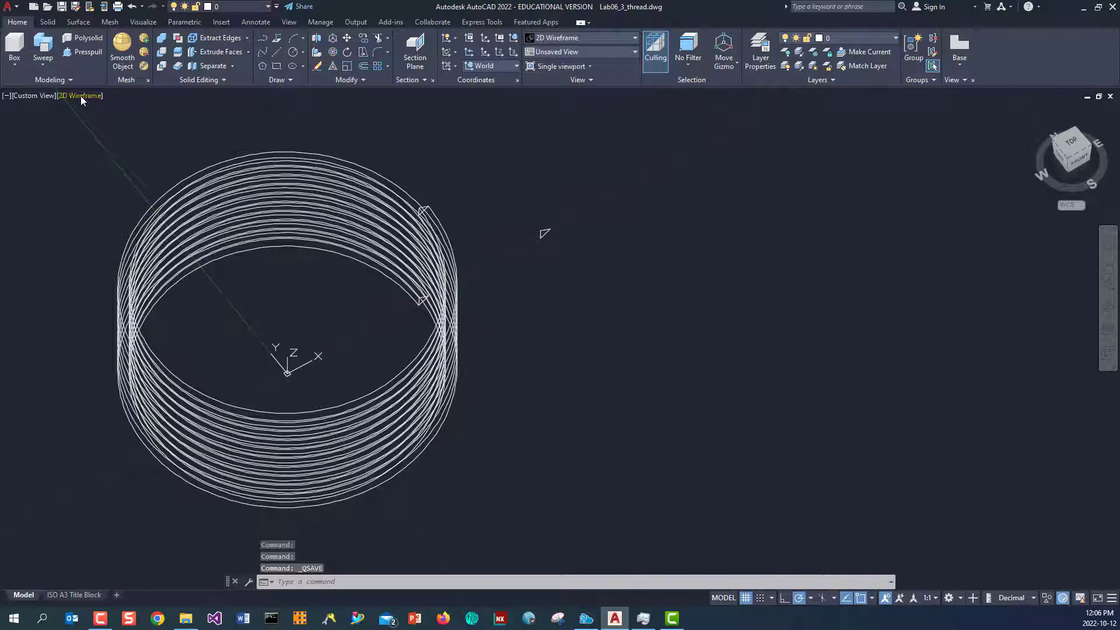
Display the swept thread in the Realistic visual style from the front view and save the drawing.
left_click(81, 96)
left_click(112, 164)
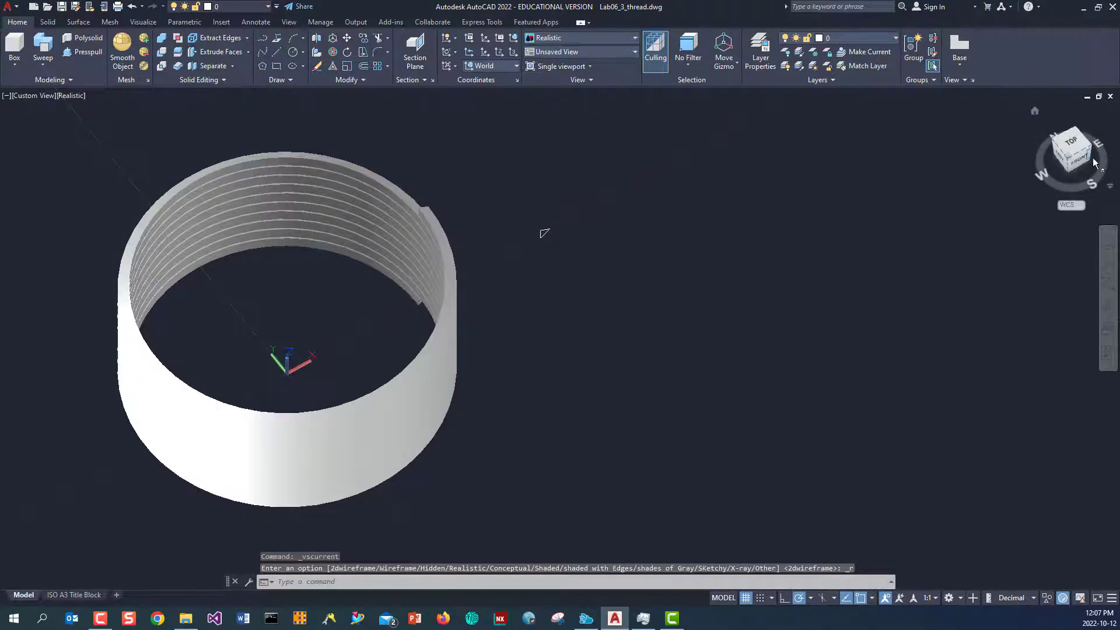
left_click(846, 39)
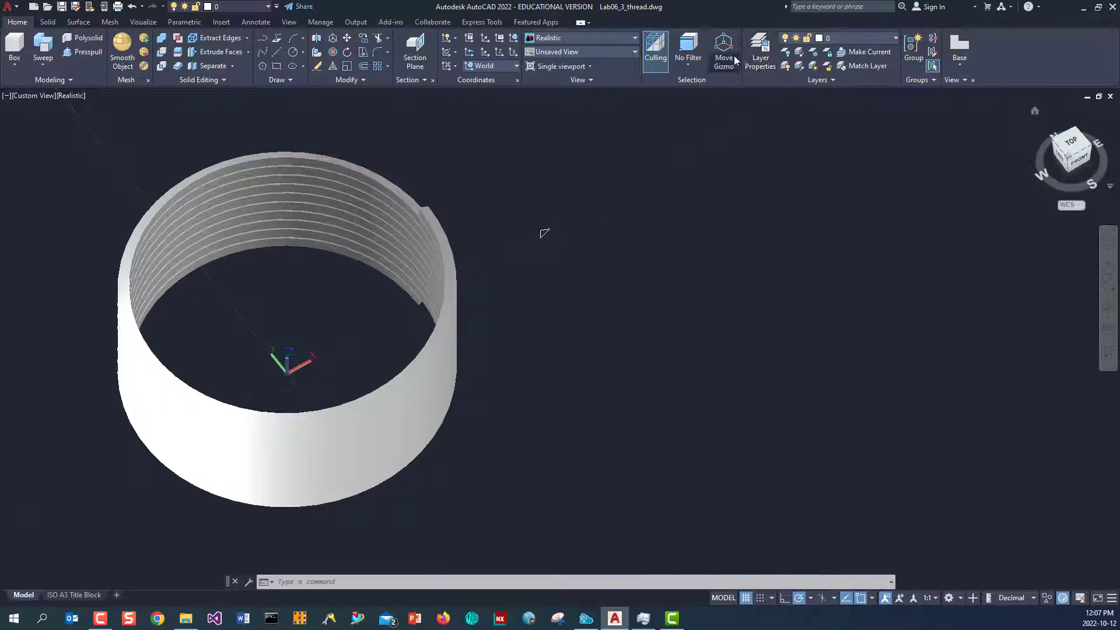
left_click(1079, 160)
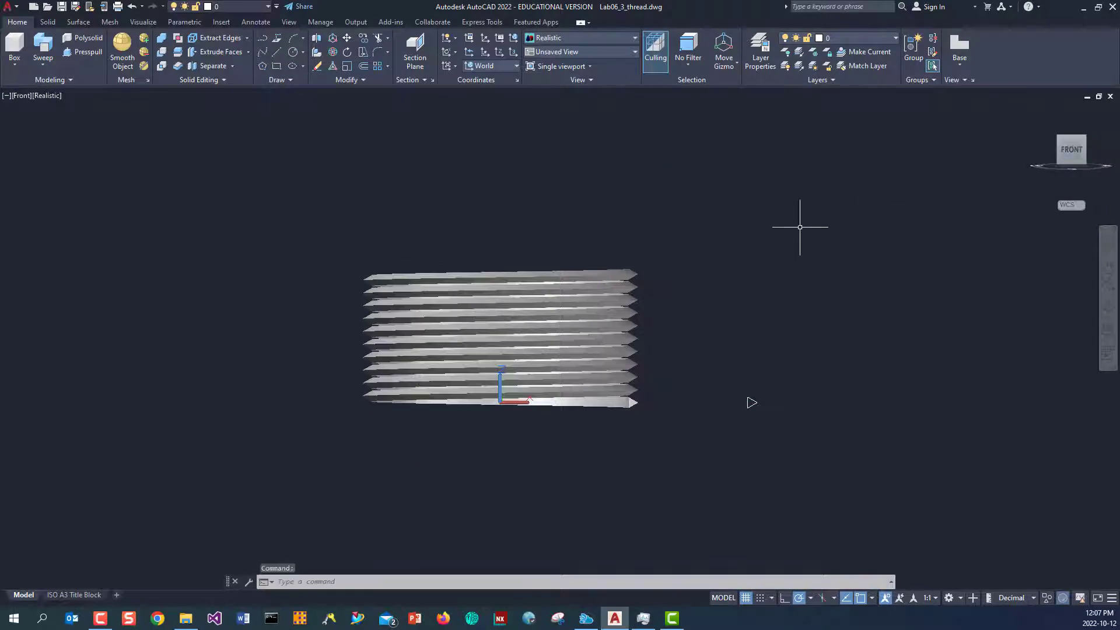
scroll(661, 322, "up", 2)
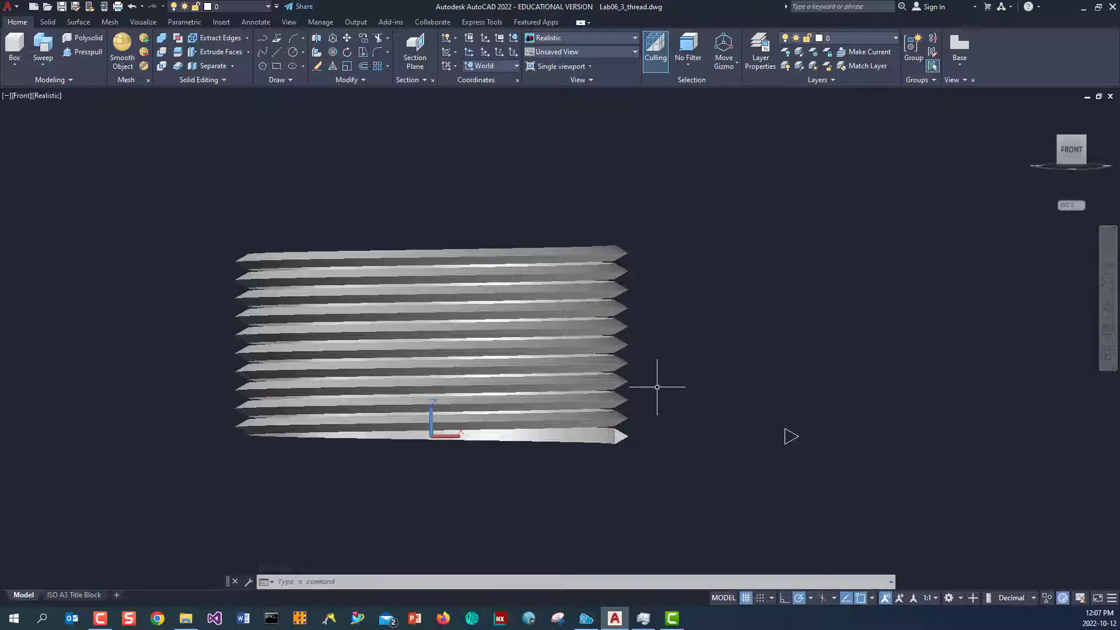
left_click(61, 7)
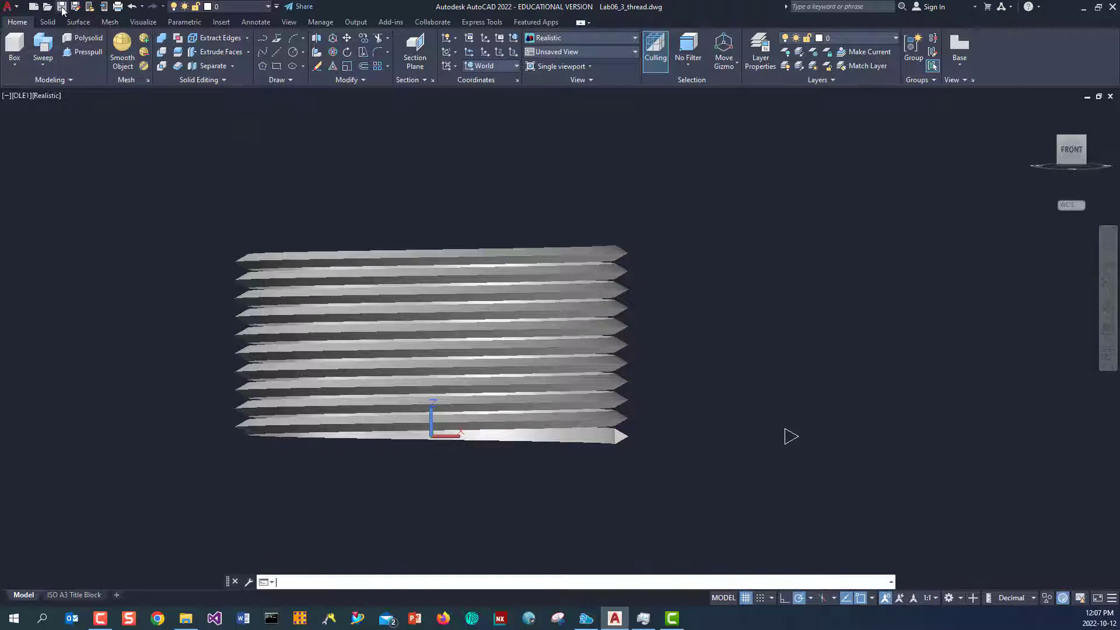
Create a new layer named solid.
left_click(761, 61)
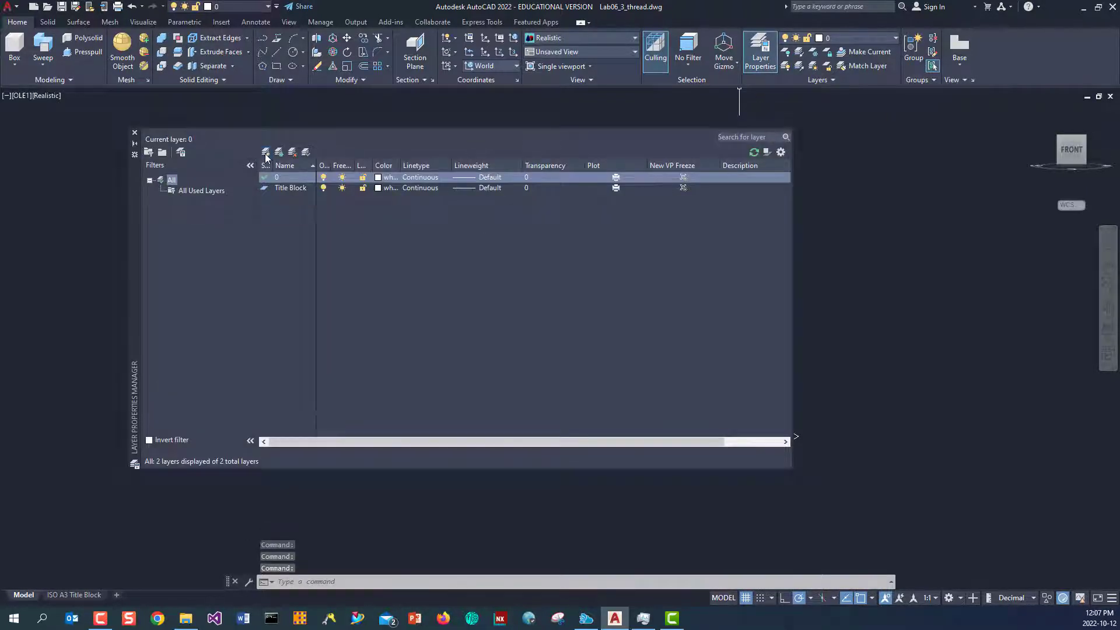
left_click(266, 153)
type("s")
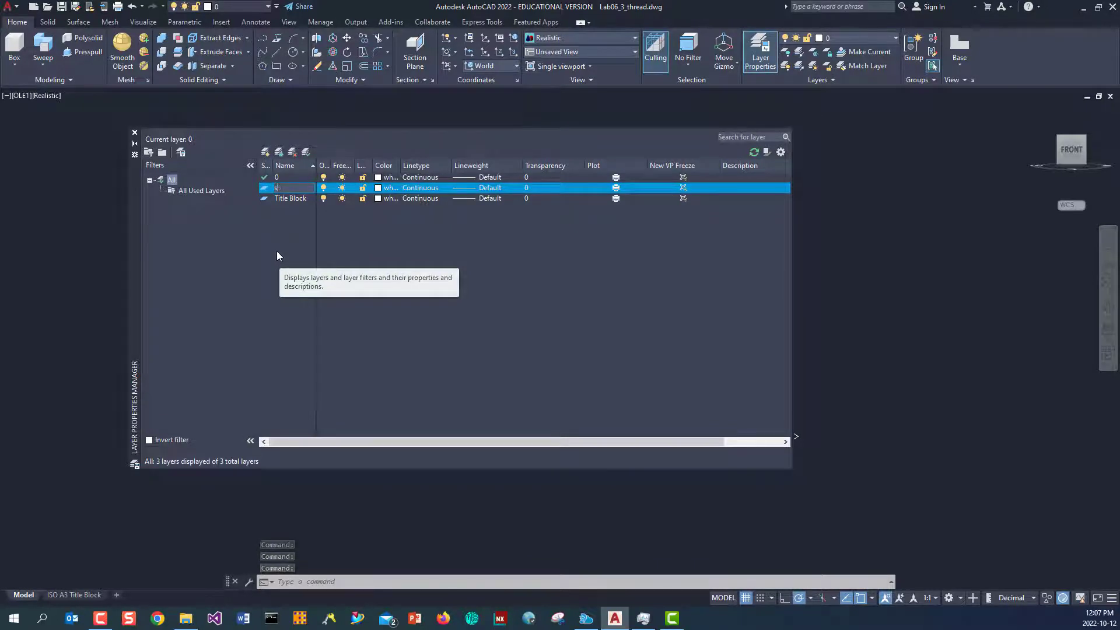
type("olid")
key("Return")
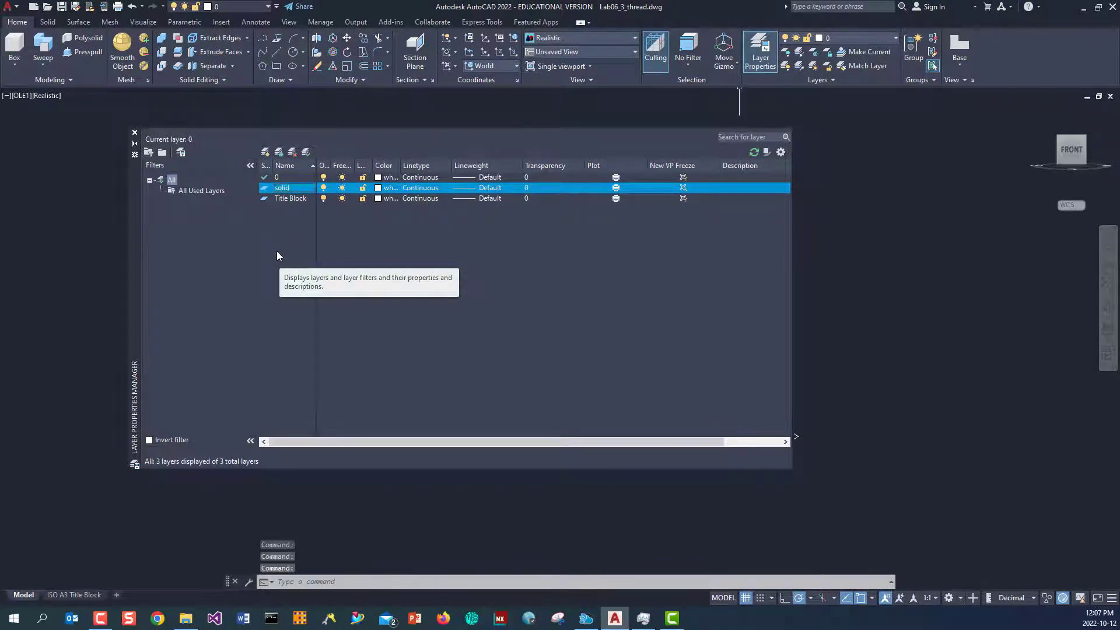
Set the solid layer's colour to green and make it the current layer.
left_click(377, 191)
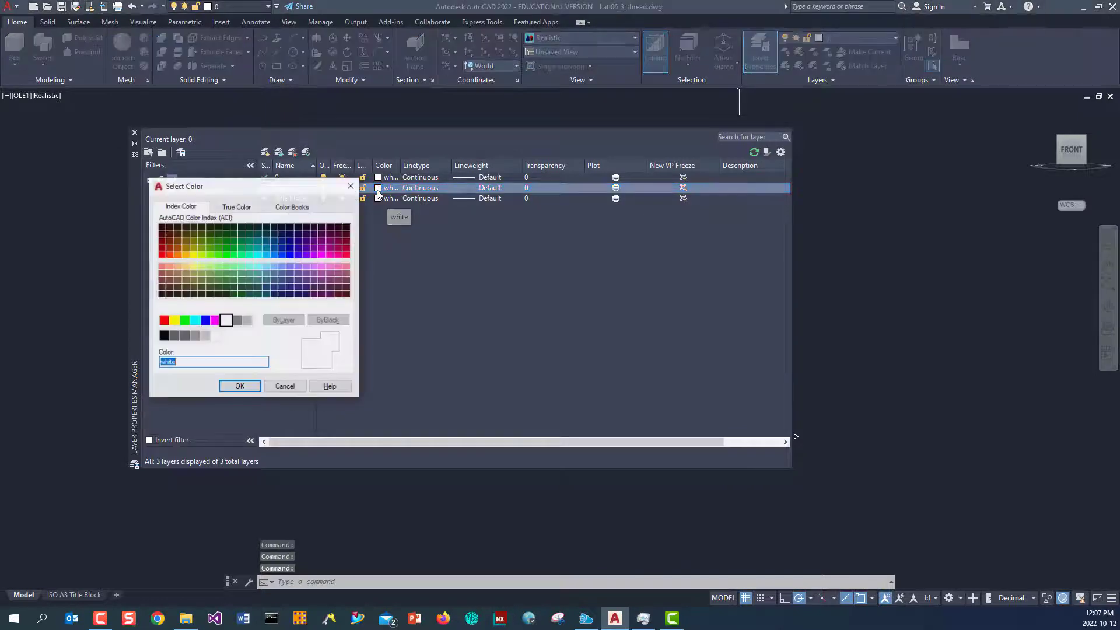
left_click(184, 320)
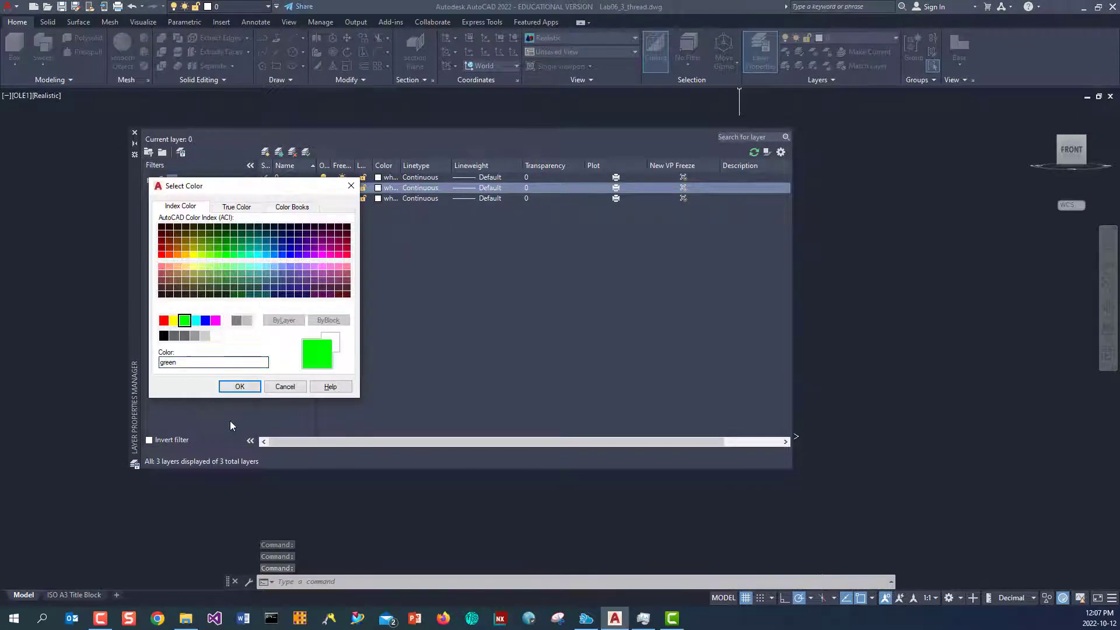
left_click(239, 387)
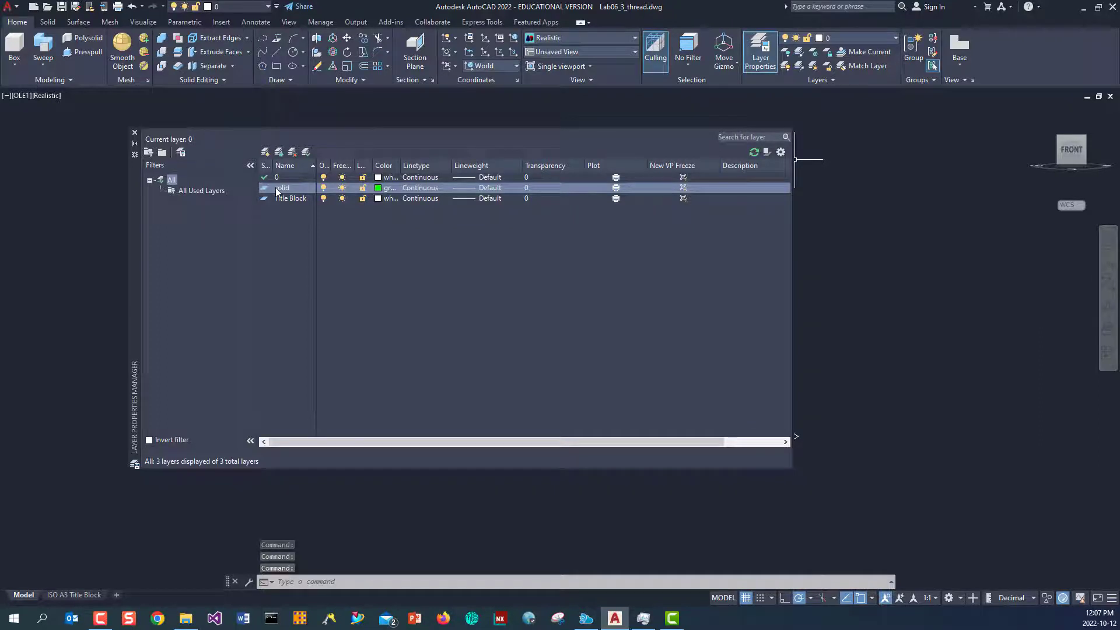
double_click(276, 189)
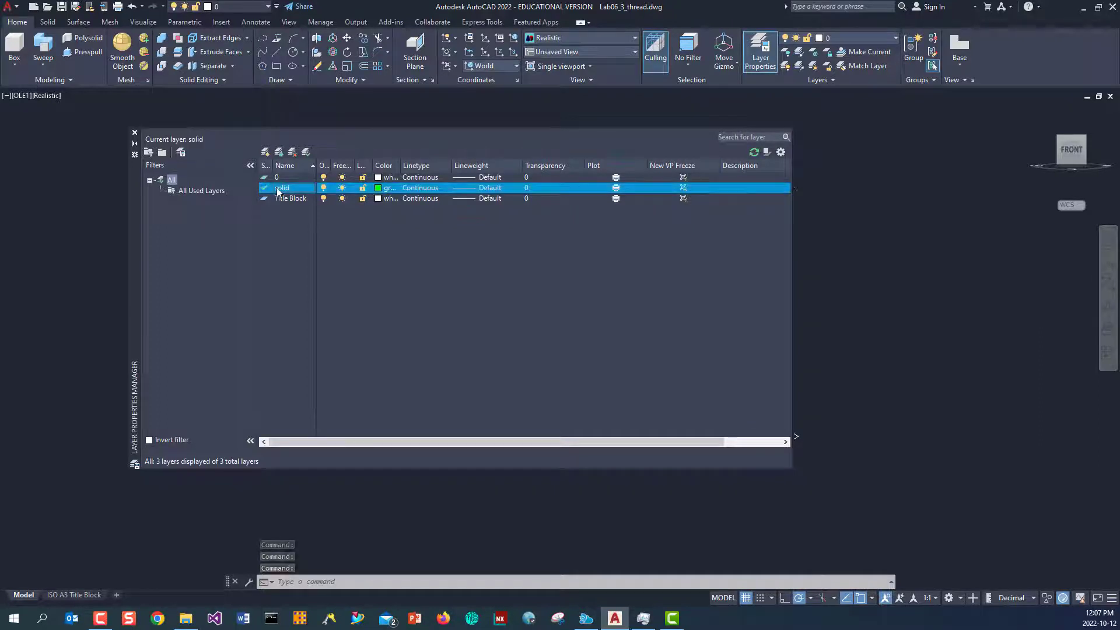
left_click(135, 134)
Move the swept thread from layer 0 to the solid layer and clear the selection.
left_click(466, 257)
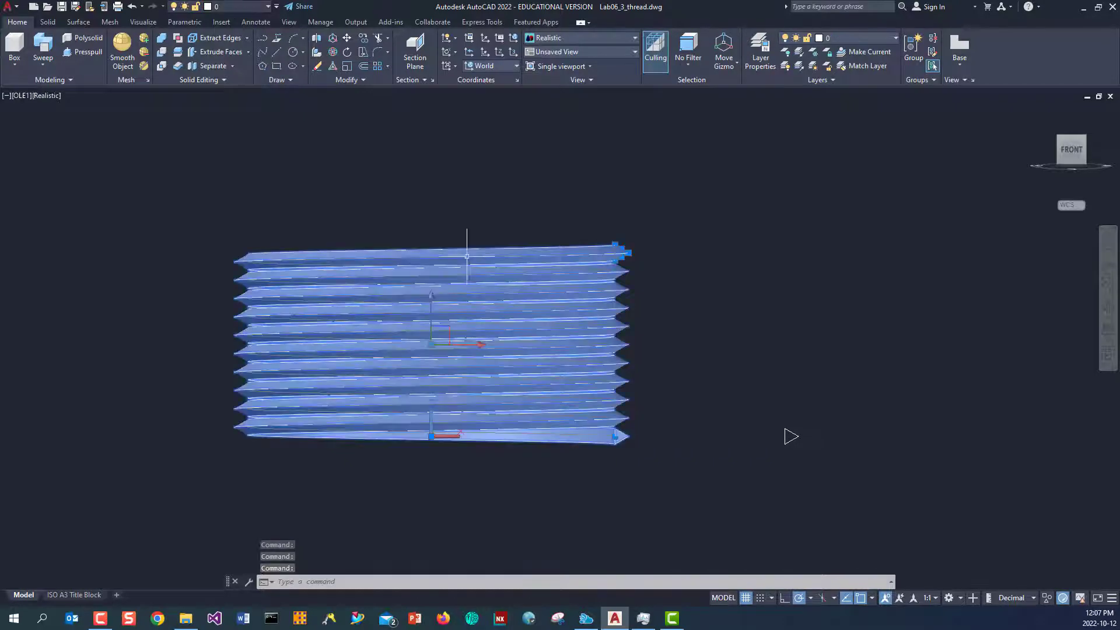
left_click(852, 39)
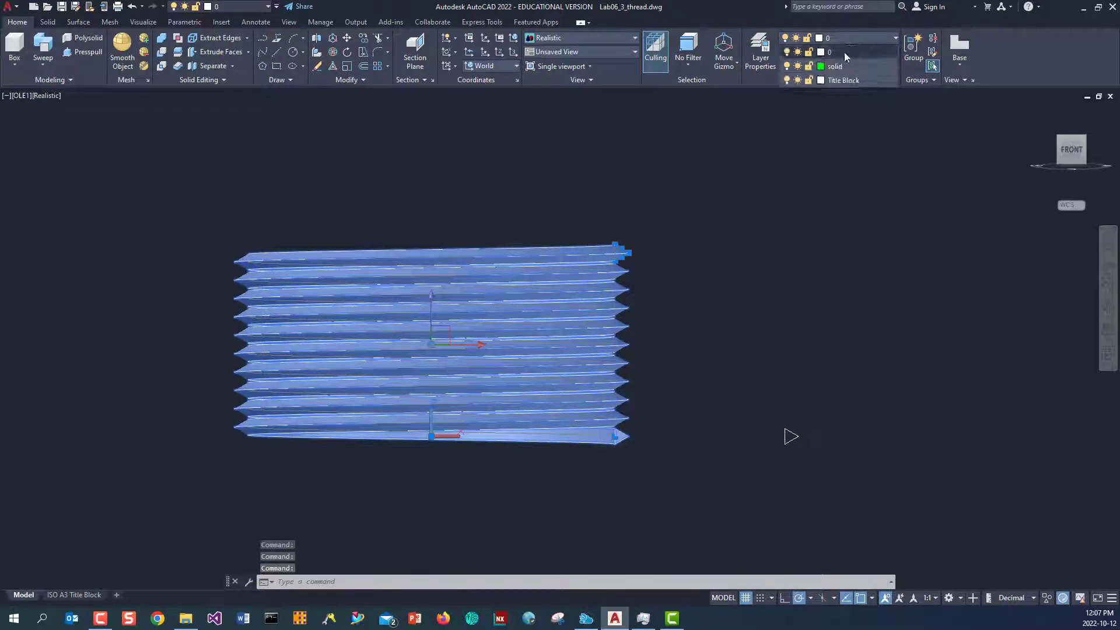
left_click(836, 68)
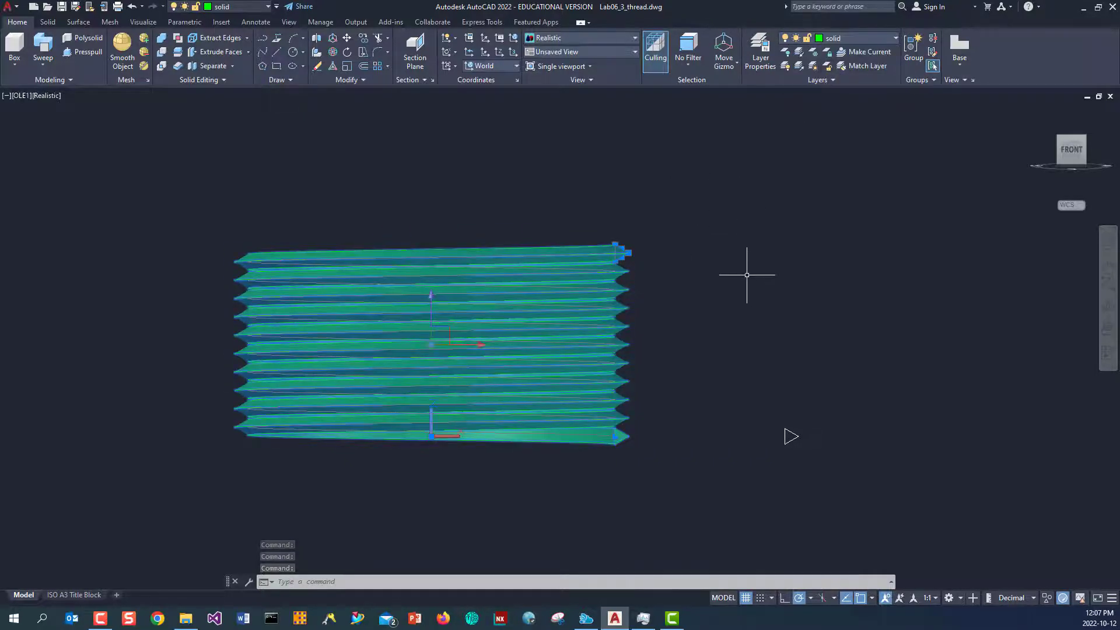
key("Escape")
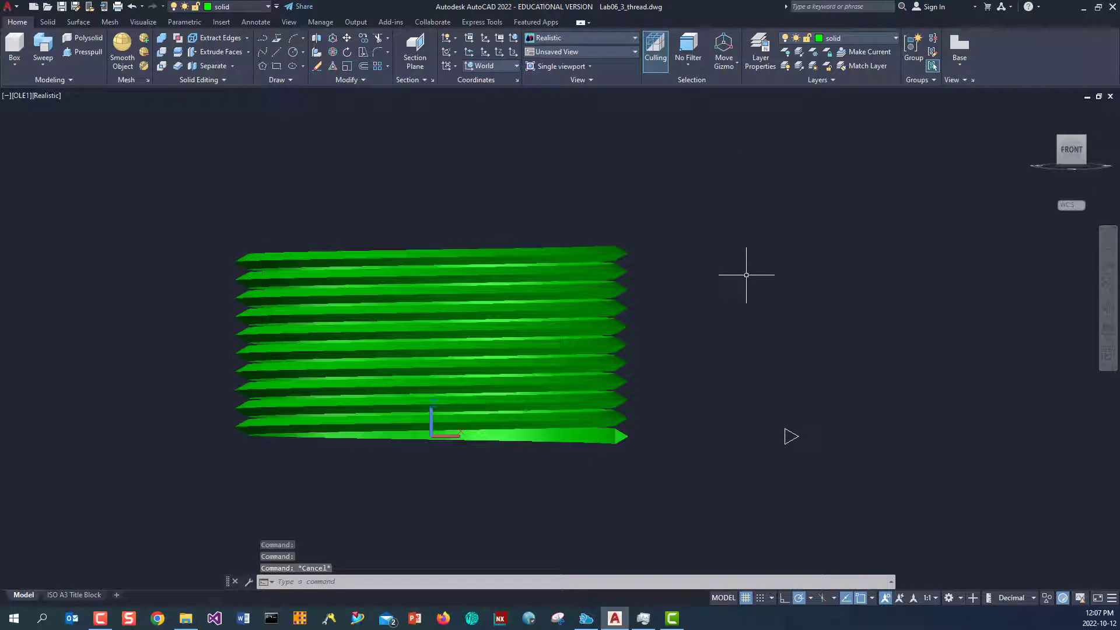
Turn off the 0 and Title Block layers and save the drawing in the home view.
left_click(895, 38)
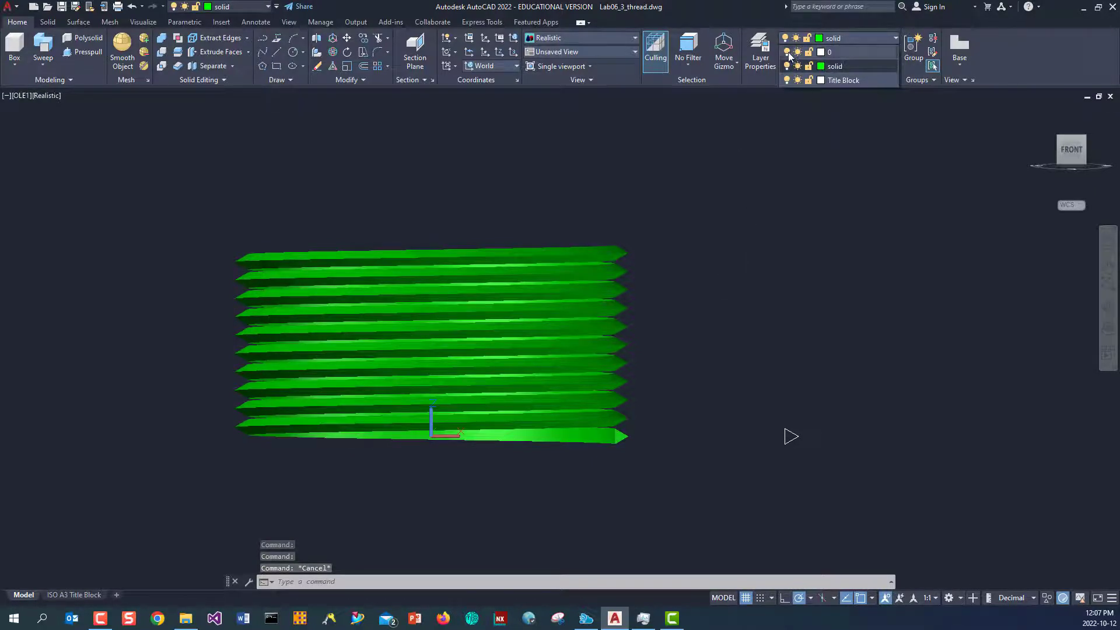
left_click(787, 52)
left_click(786, 80)
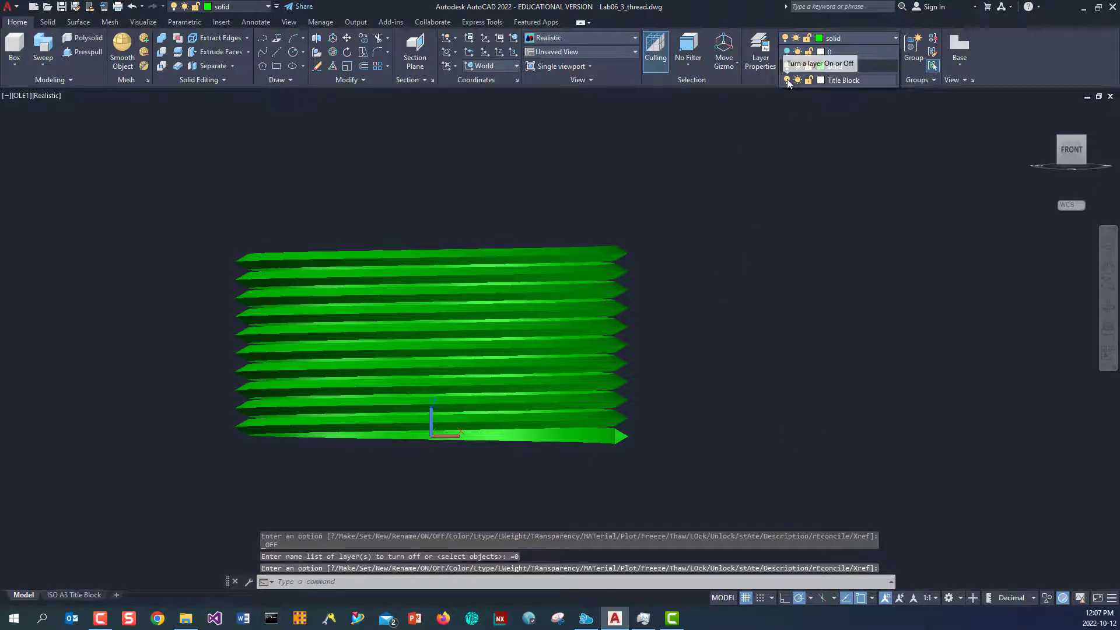
left_click(867, 172)
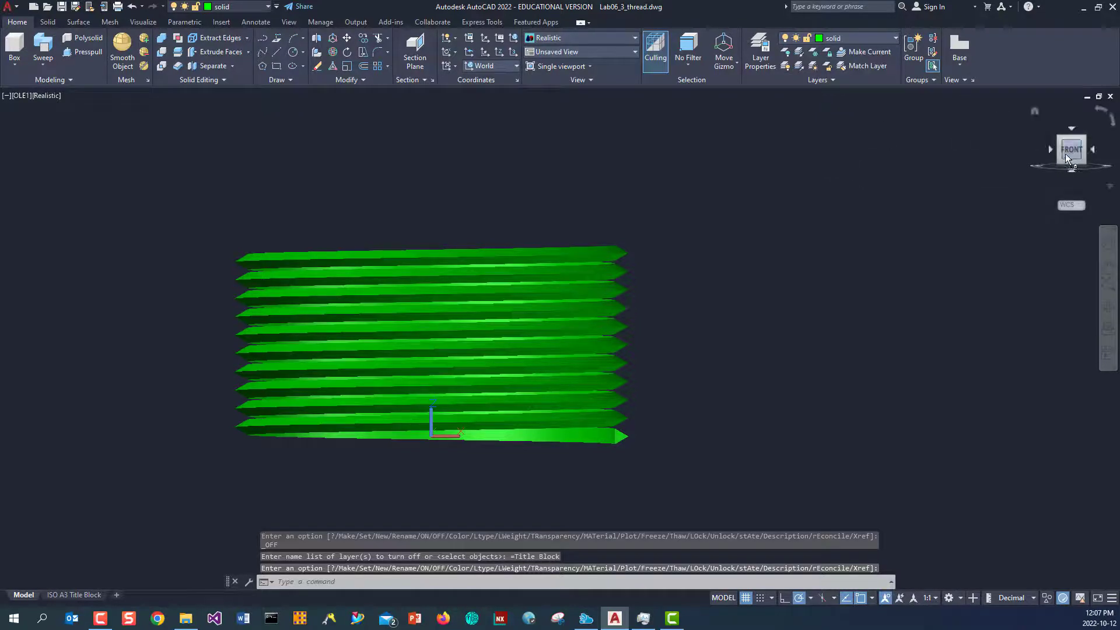
left_click(1034, 111)
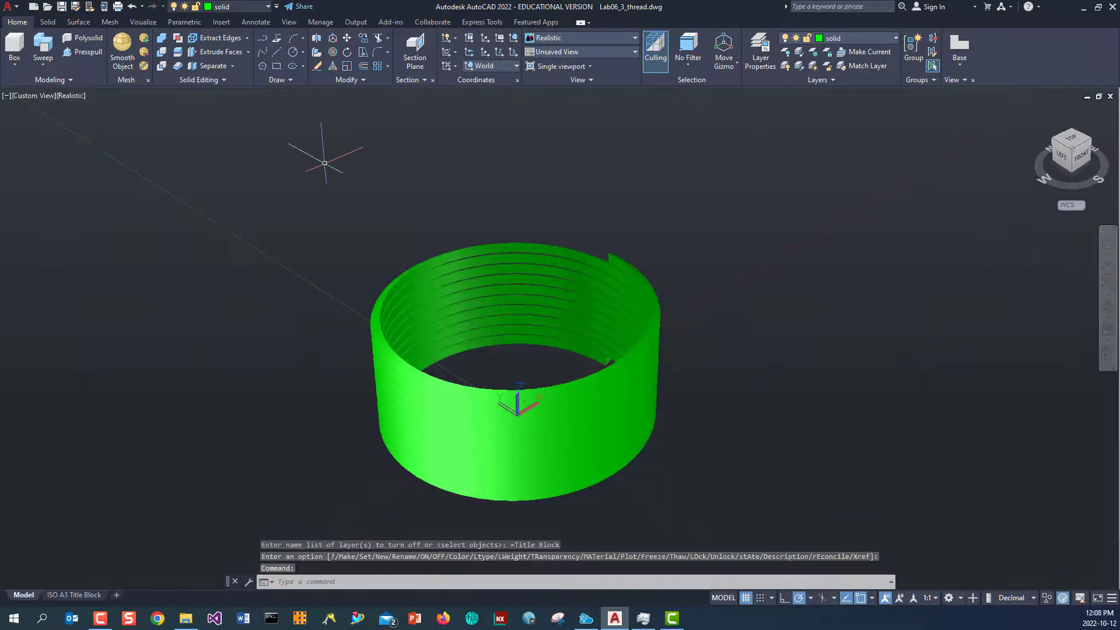
left_click(62, 7)
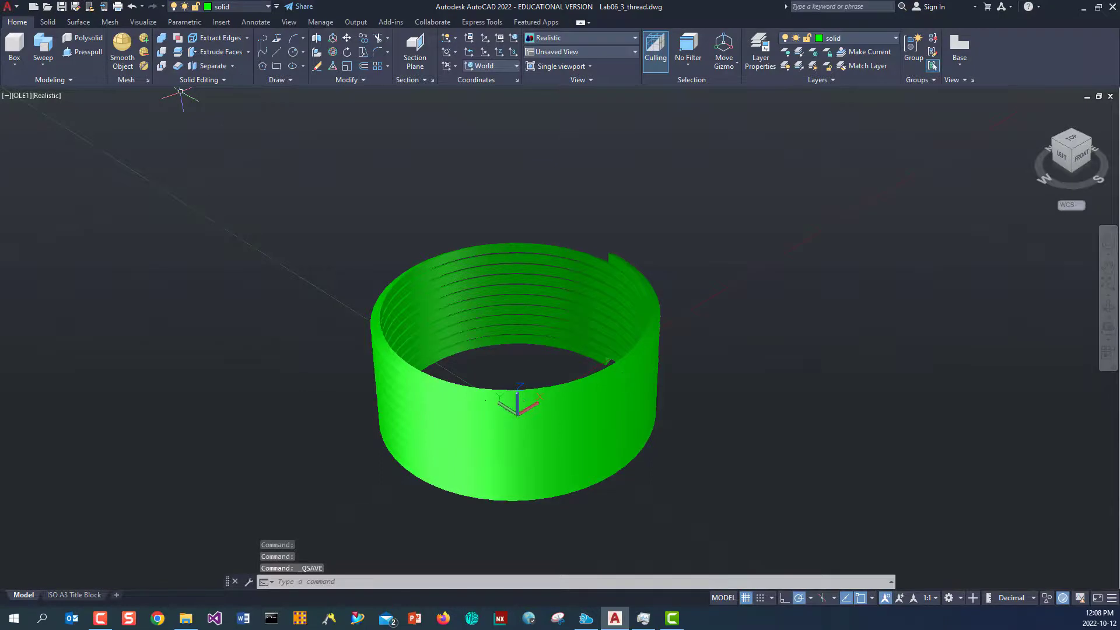